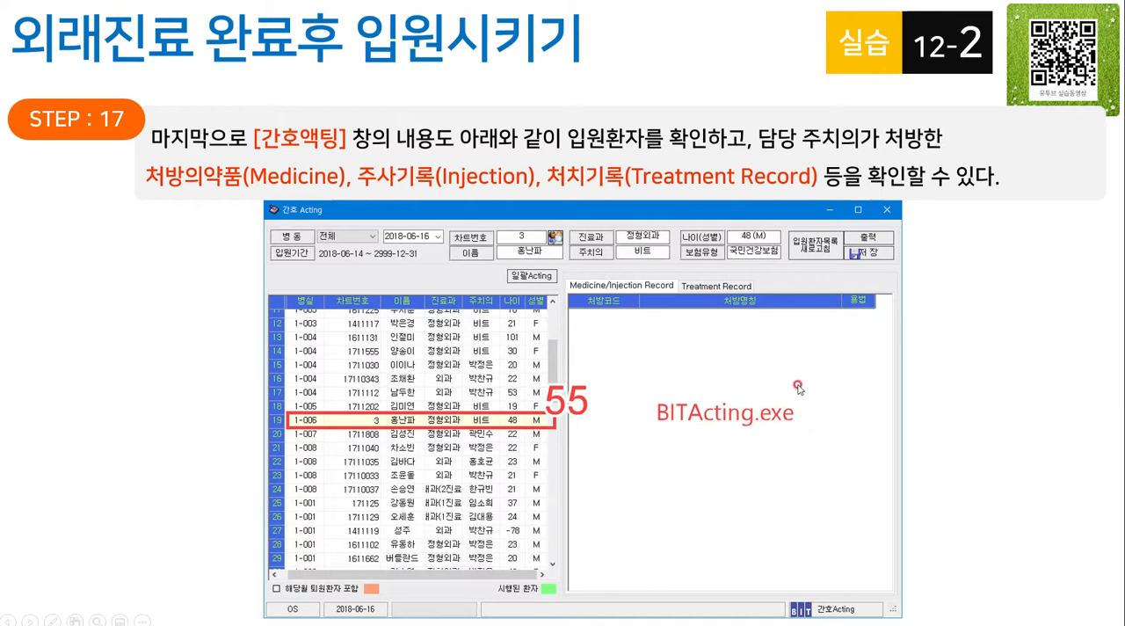
pyautogui.click(826, 434)
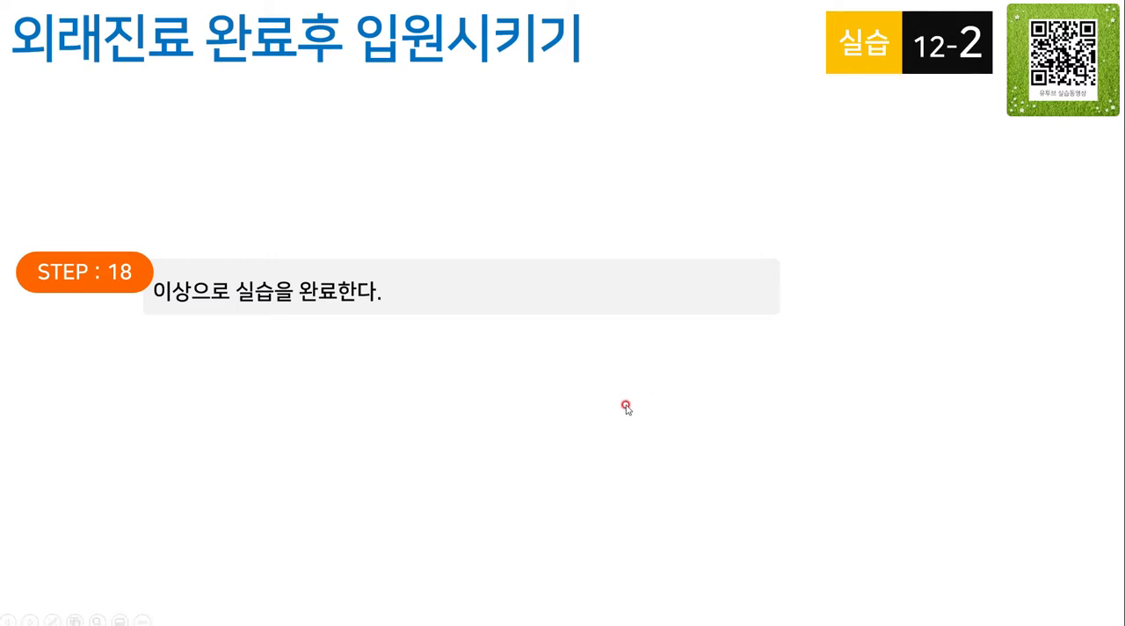
pyautogui.press('Escape')
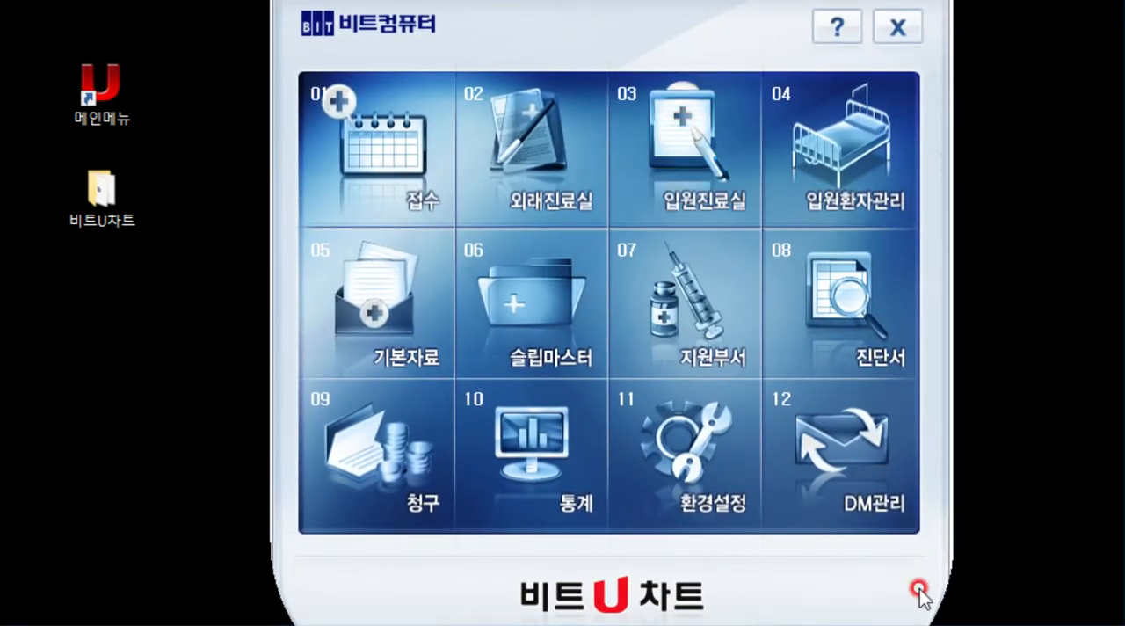
# - Open the reception module (접수) and bring up the patient lookup window (환자조회)
pyautogui.click(401, 205)
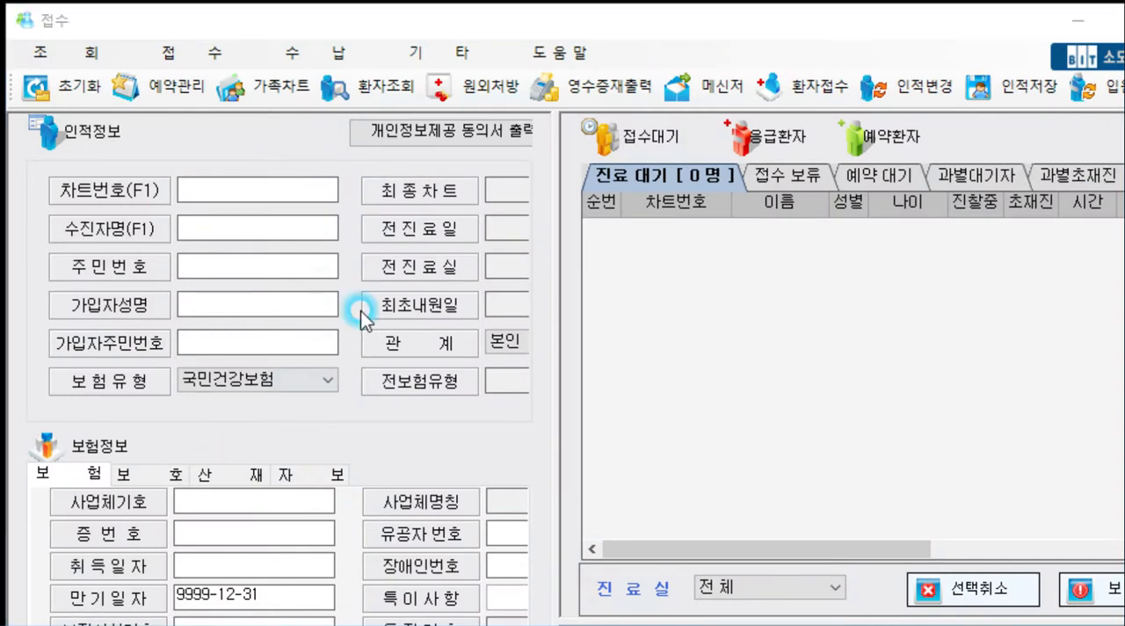
pyautogui.click(429, 19)
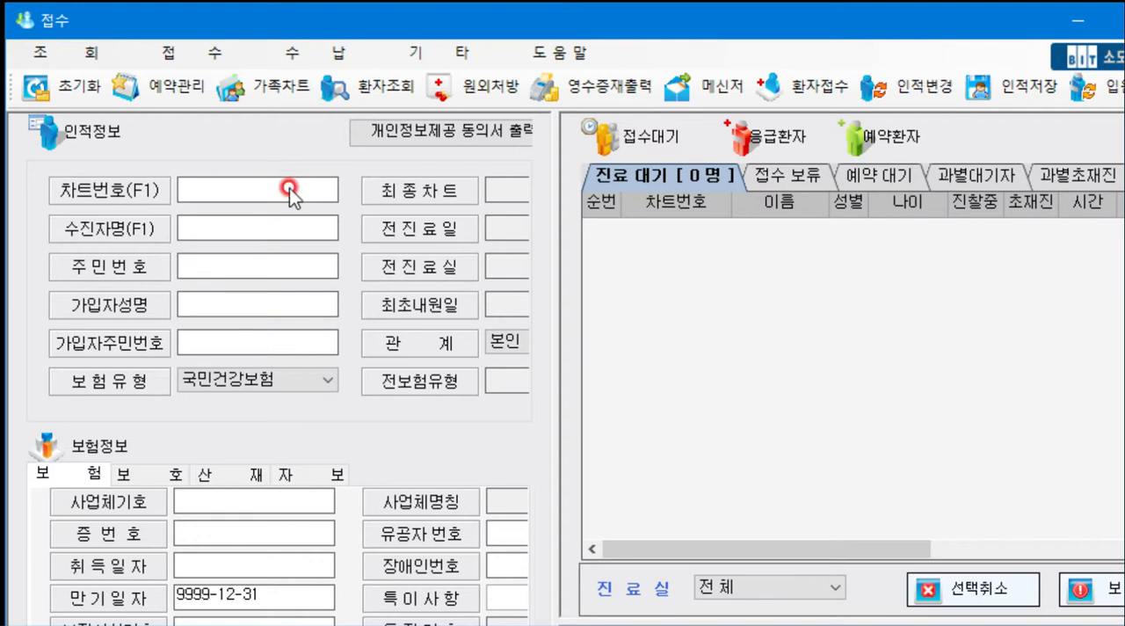
pyautogui.write('1')
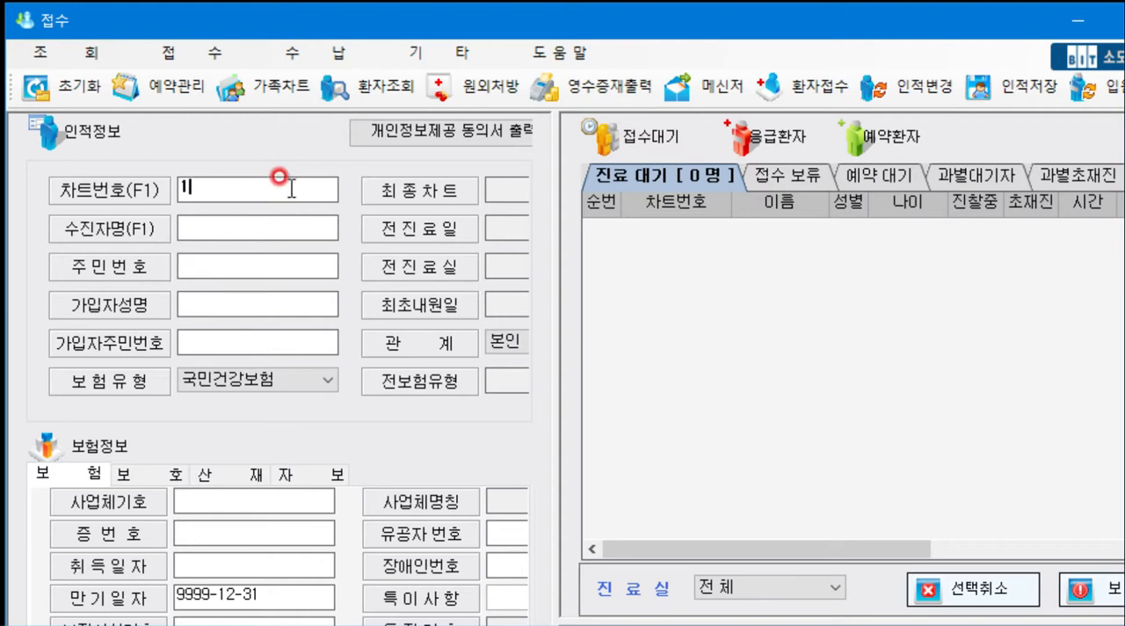
pyautogui.press('BackSpace')
pyautogui.press('F1')
pyautogui.write('회')
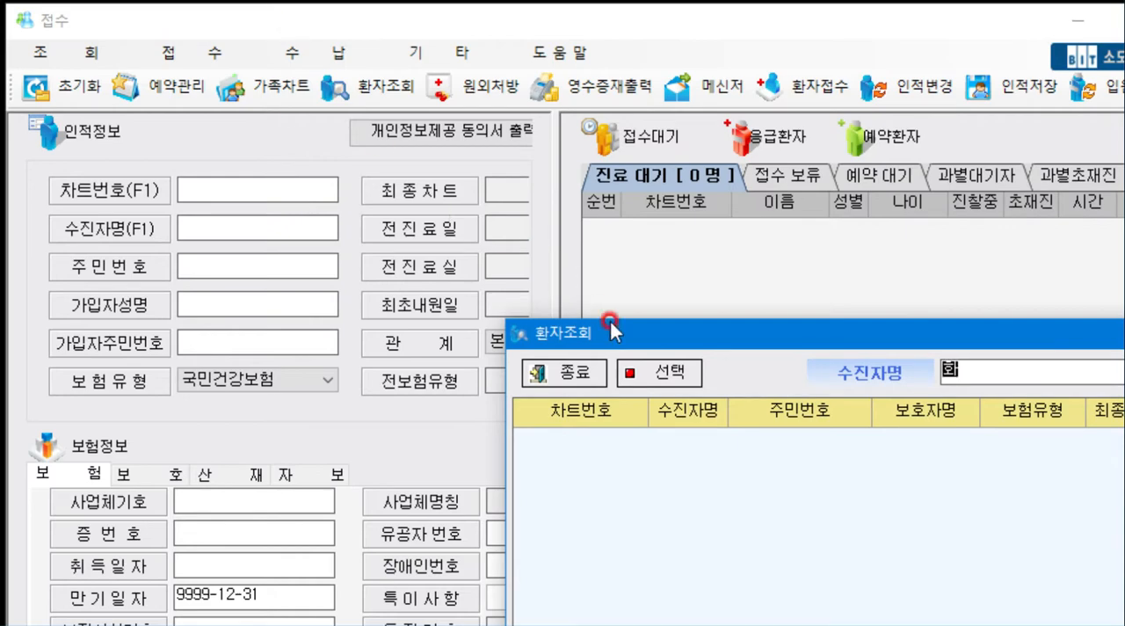
# - Look up the patient by name, load the match whose name ends in 17, and register that patient for outpatient care
pyautogui.moveTo(653, 333); pyautogui.dragTo(225, 125)
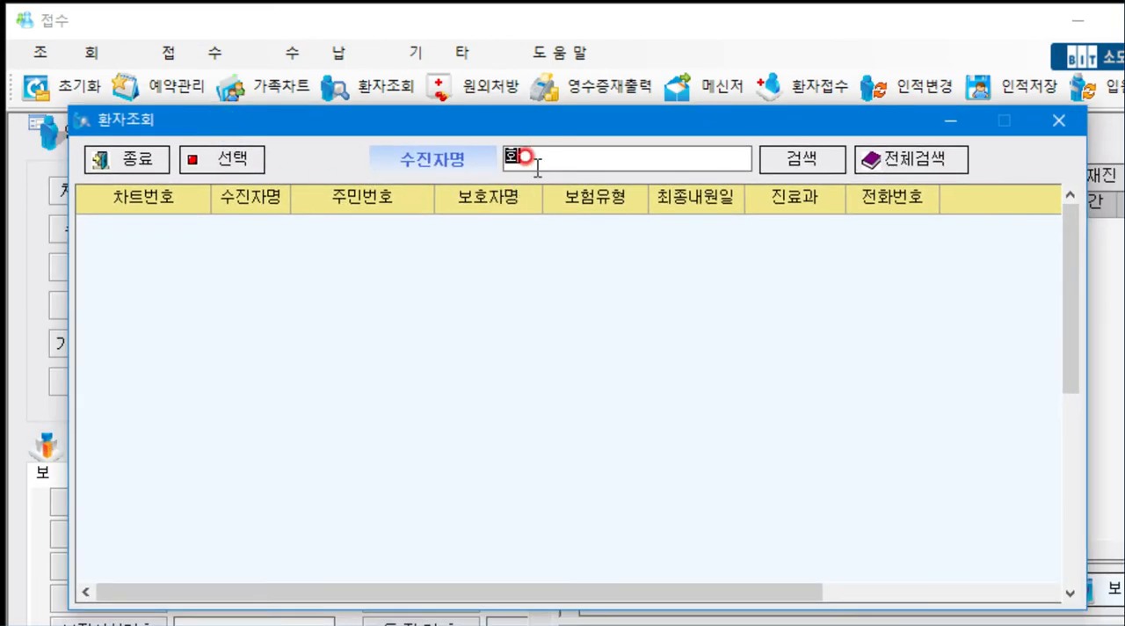
pyautogui.moveTo(528, 158); pyautogui.dragTo(432, 161)
pyautogui.write('홍난파')
pyautogui.press('Return')
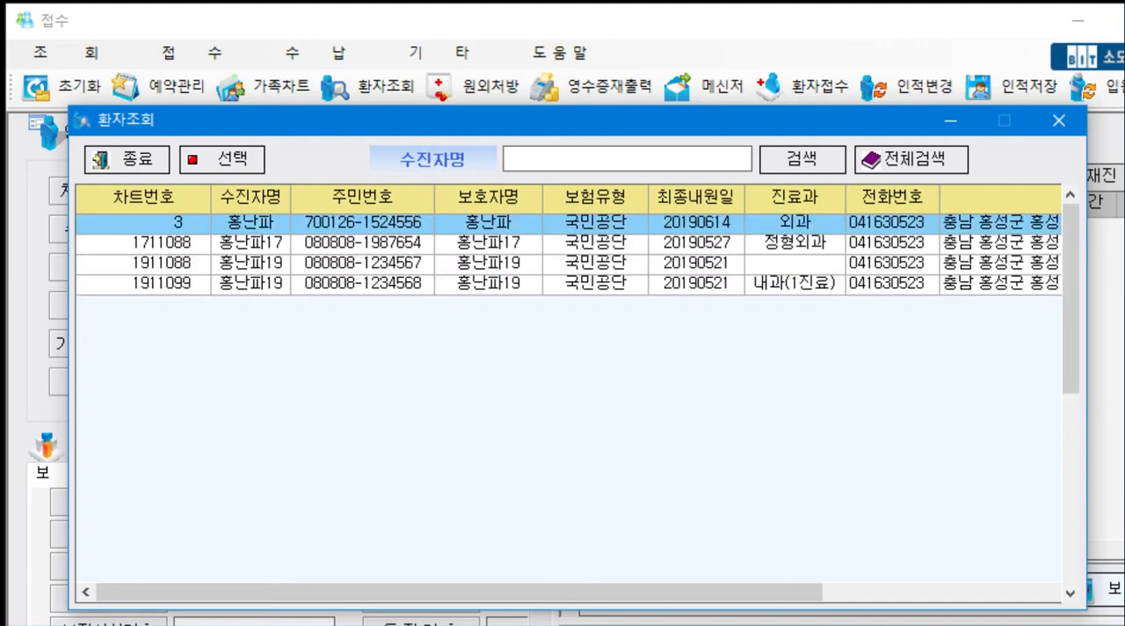
pyautogui.doubleClick(198, 246)
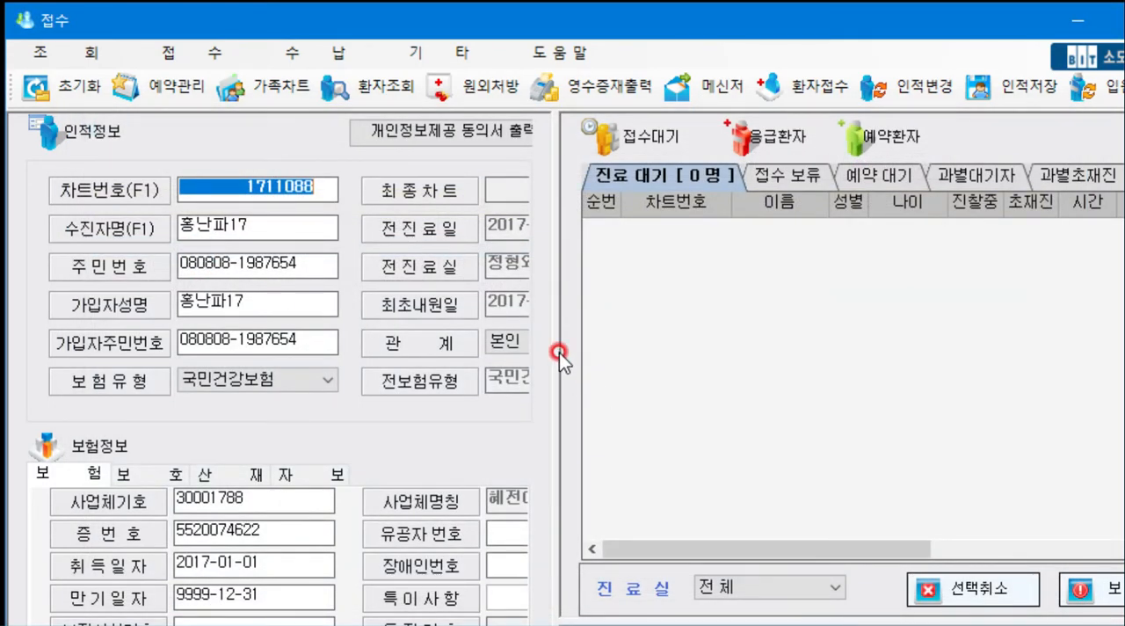
pyautogui.click(810, 97)
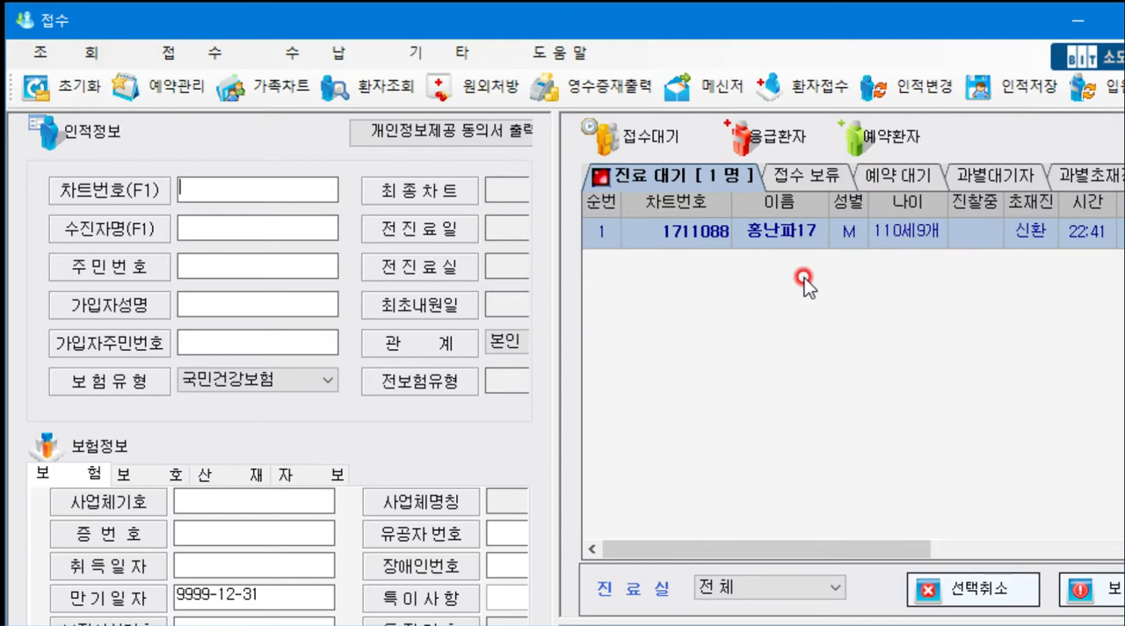
pyautogui.click(1079, 19)
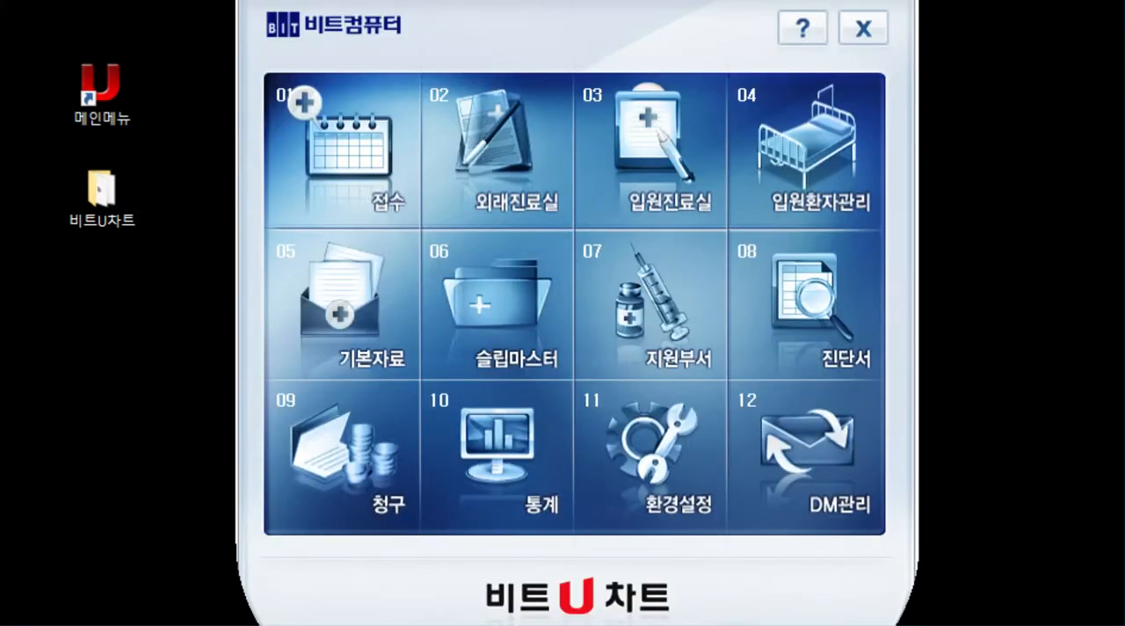
# - Switch to the outpatient clinic module (외래진료실) and open the waiting patient's chart
pyautogui.click(521, 153)
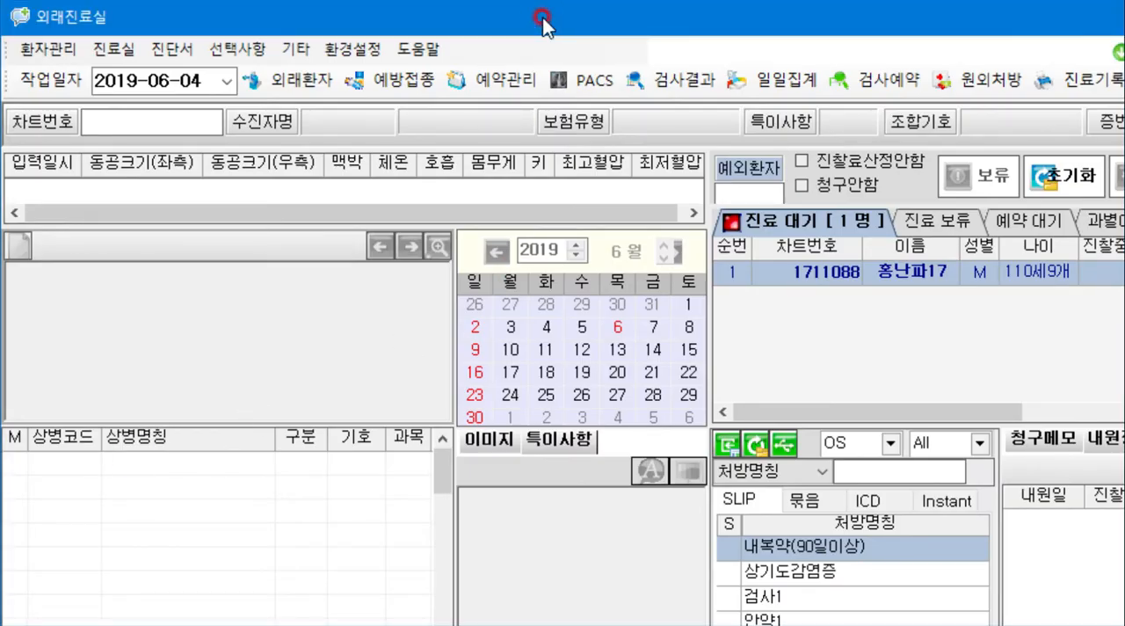
pyautogui.doubleClick(881, 273)
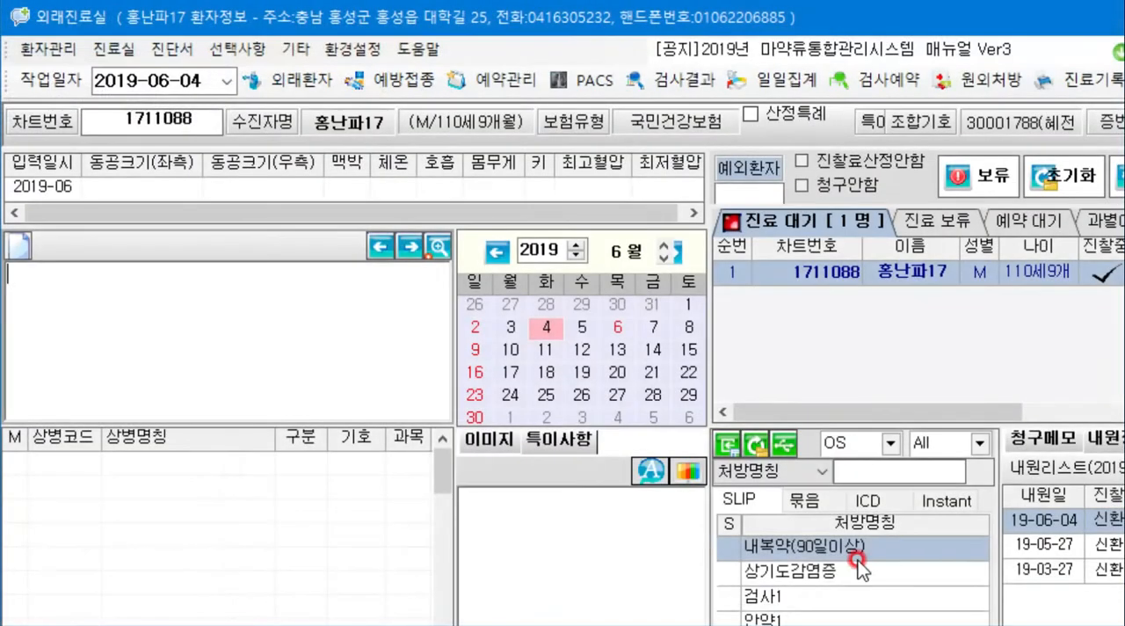
pyautogui.doubleClick(855, 567)
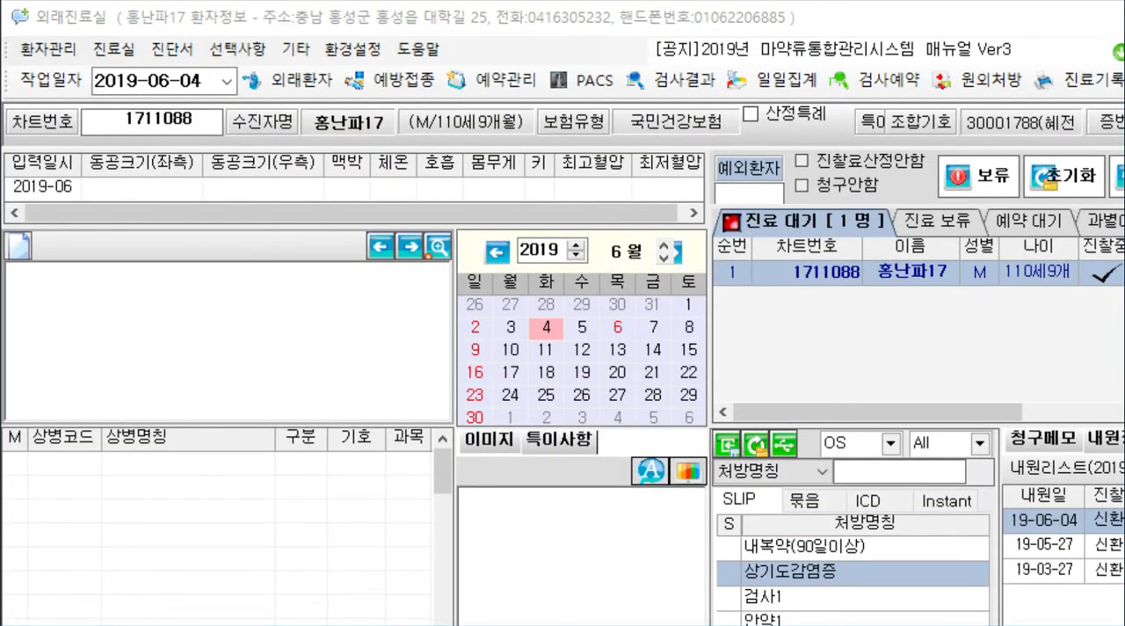
pyautogui.click(273, 30)
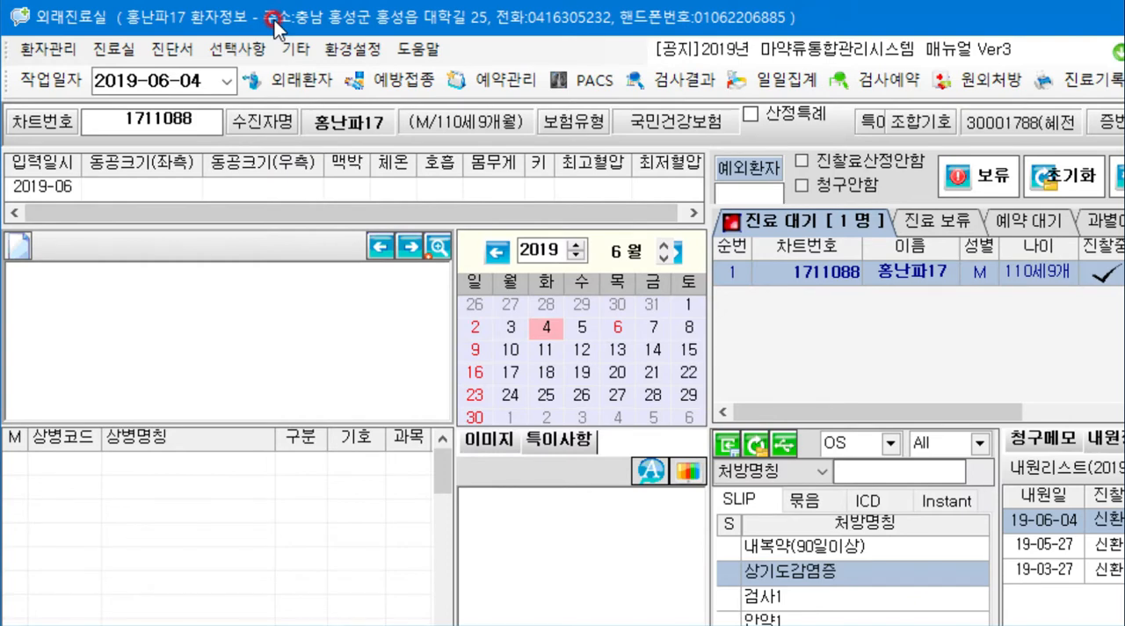
# - Turn on the panel titles in the layout settings and enter the symptom notes "-입원이 필요한 상태임" and "-외래 수납후 입원으로 돌릴것"
pyautogui.click(204, 278)
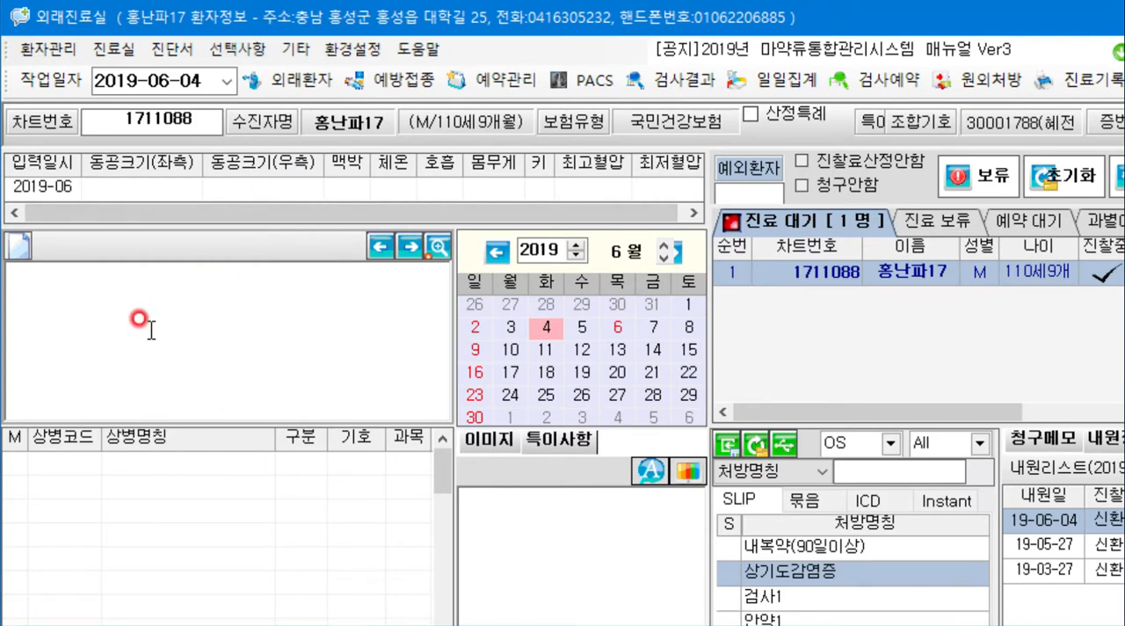
pyautogui.write('-')
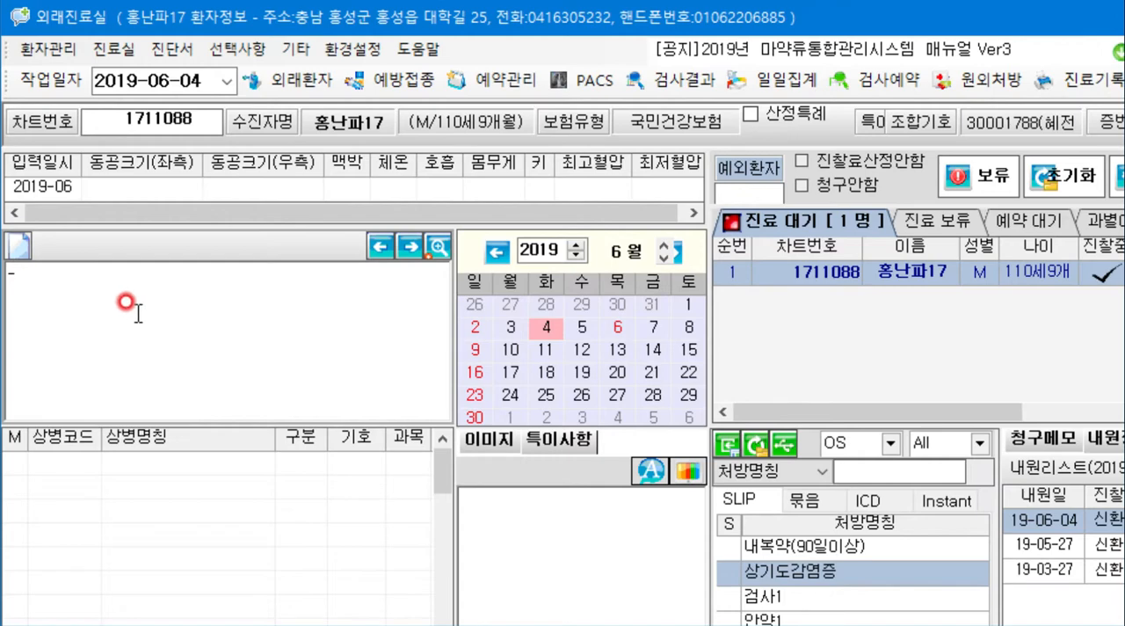
pyautogui.click(48, 48)
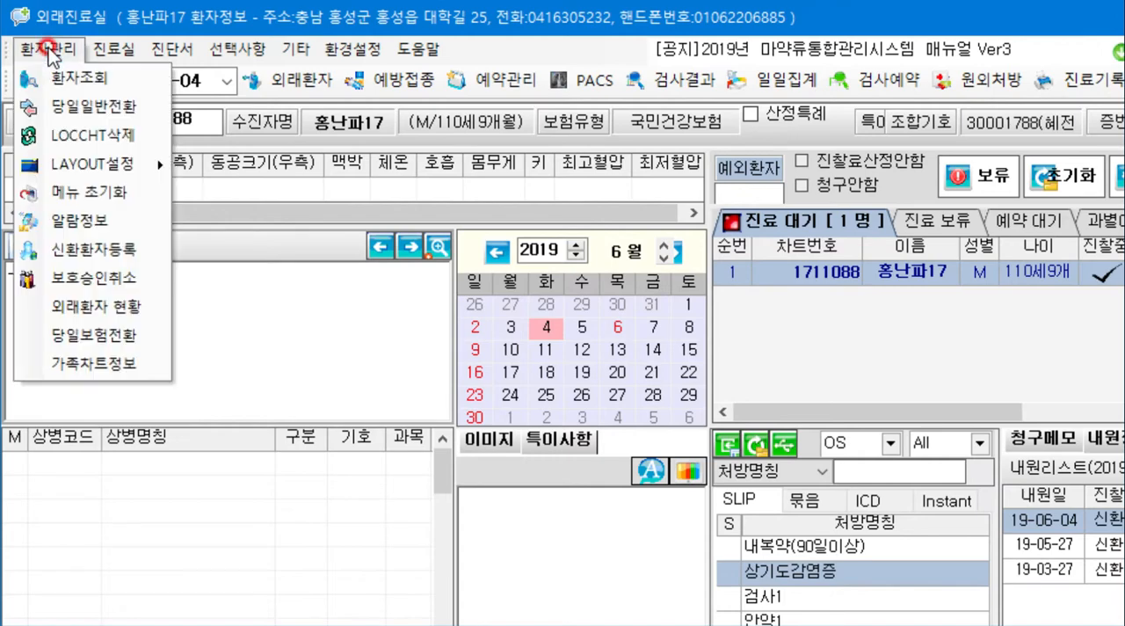
pyautogui.moveTo(98, 159)
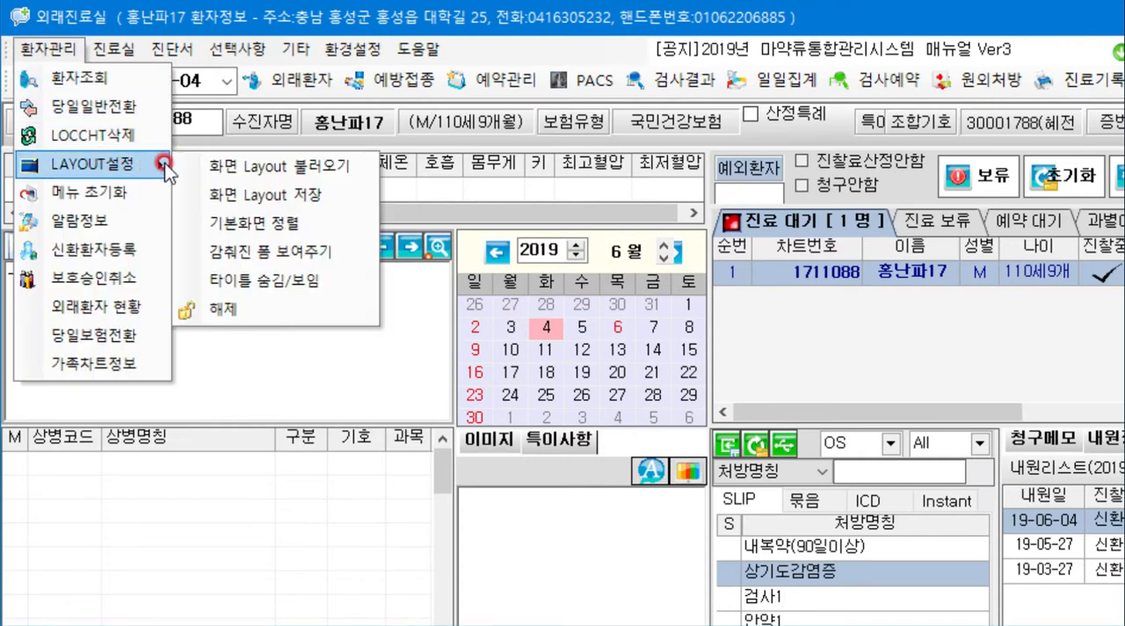
pyautogui.click(280, 281)
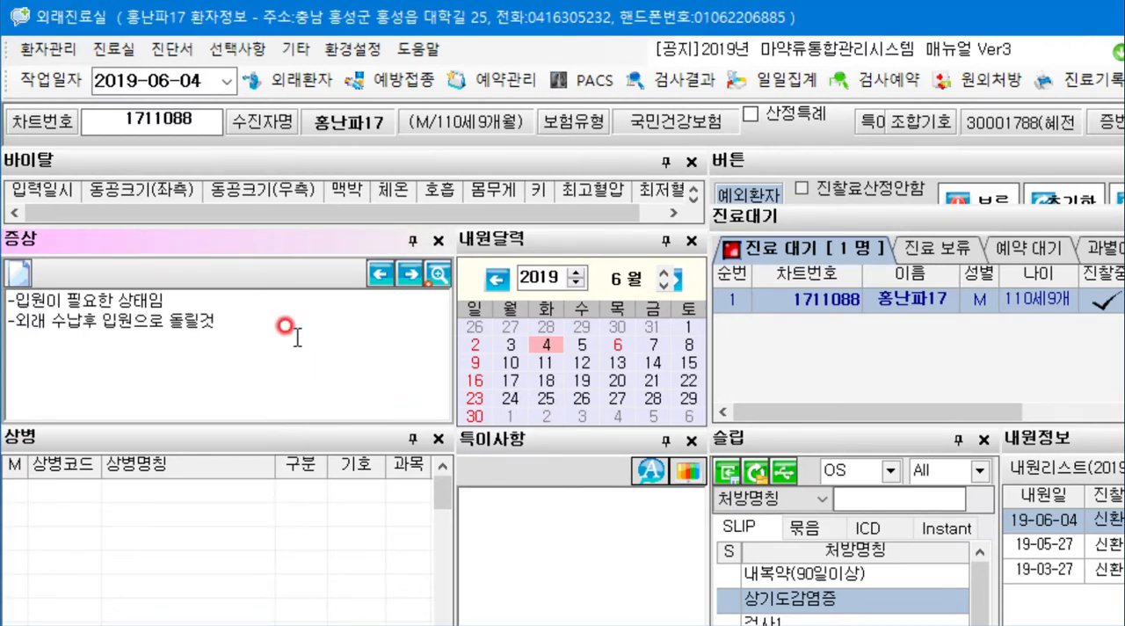
# - Add diagnosis code J157 to the 상병 list and acknowledge the notifiable infectious disease notice
pyautogui.click(70, 495)
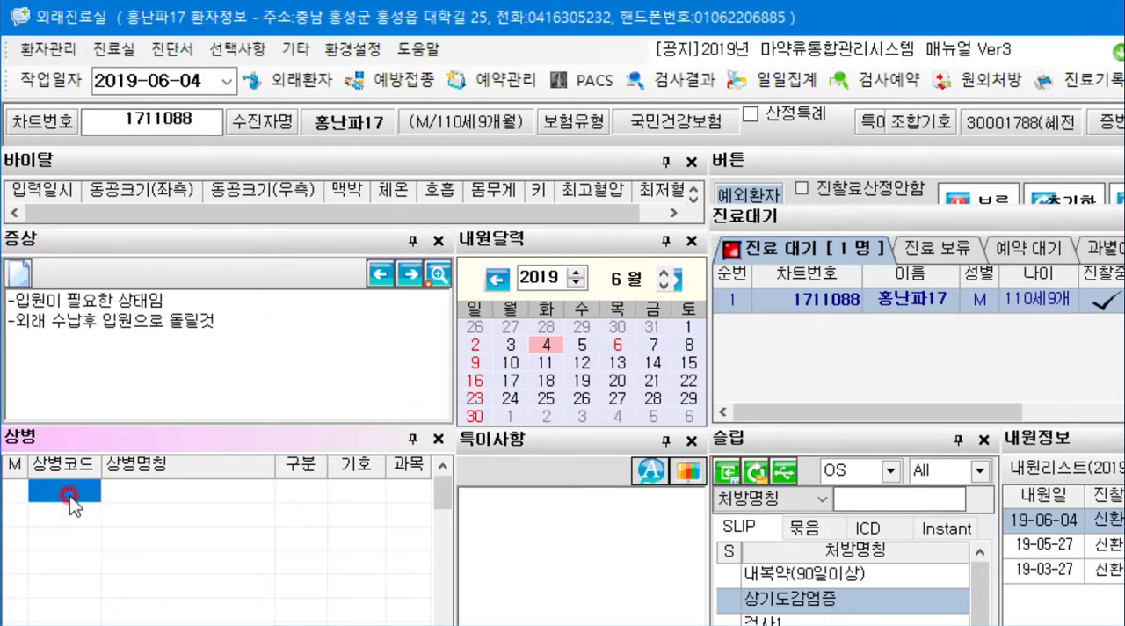
pyautogui.write('j157')
pyautogui.moveTo(976, 546); pyautogui.dragTo(373, 363)
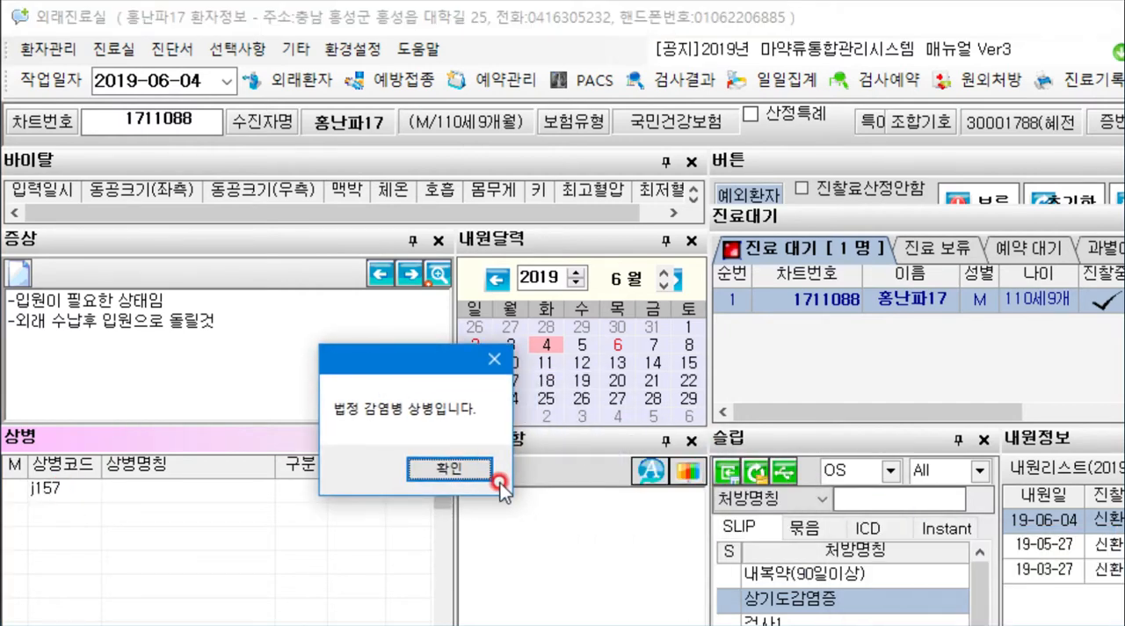
pyautogui.click(450, 470)
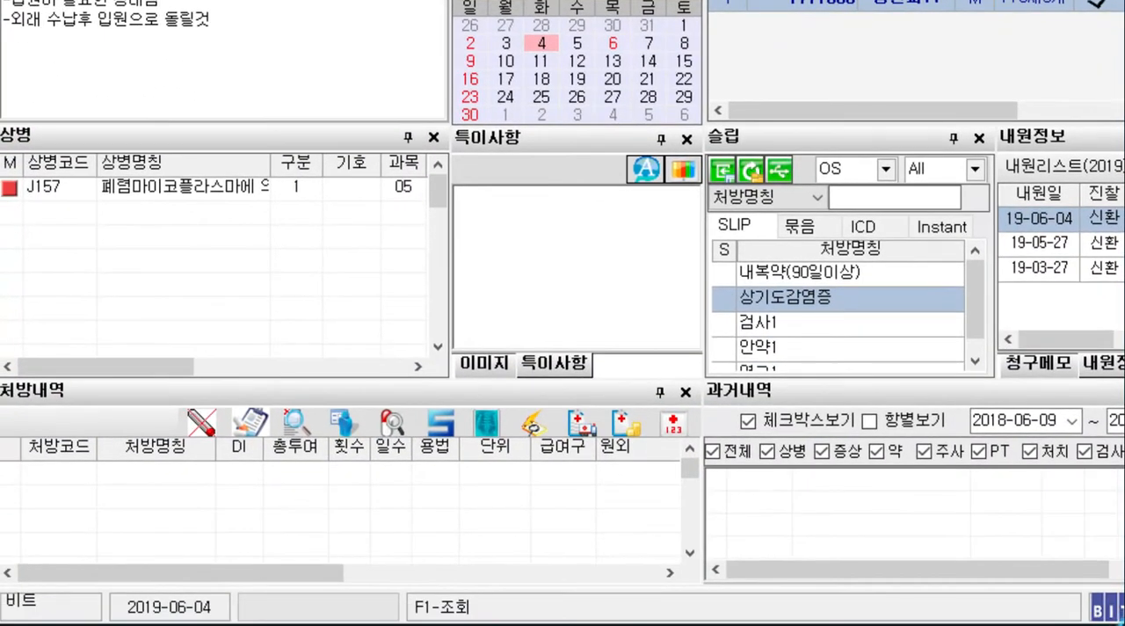
# - Add the blood tests D0013 (백혈구백분율) and B1220 (적혈구분포계) to the prescription list (처방내역)
pyautogui.click(69, 468)
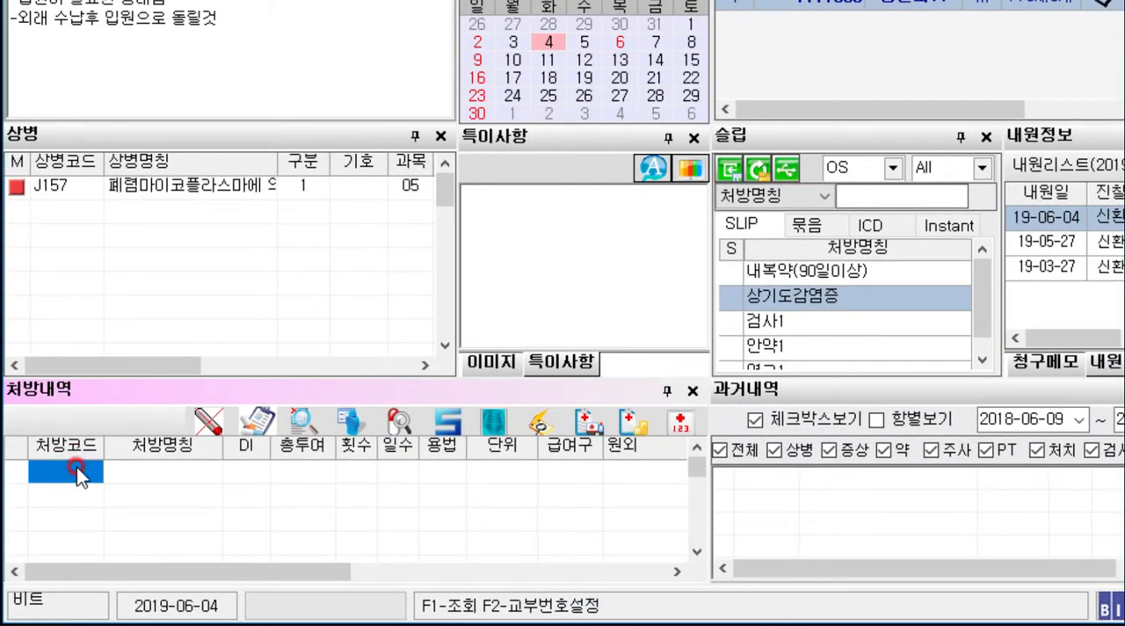
pyautogui.write('d00')
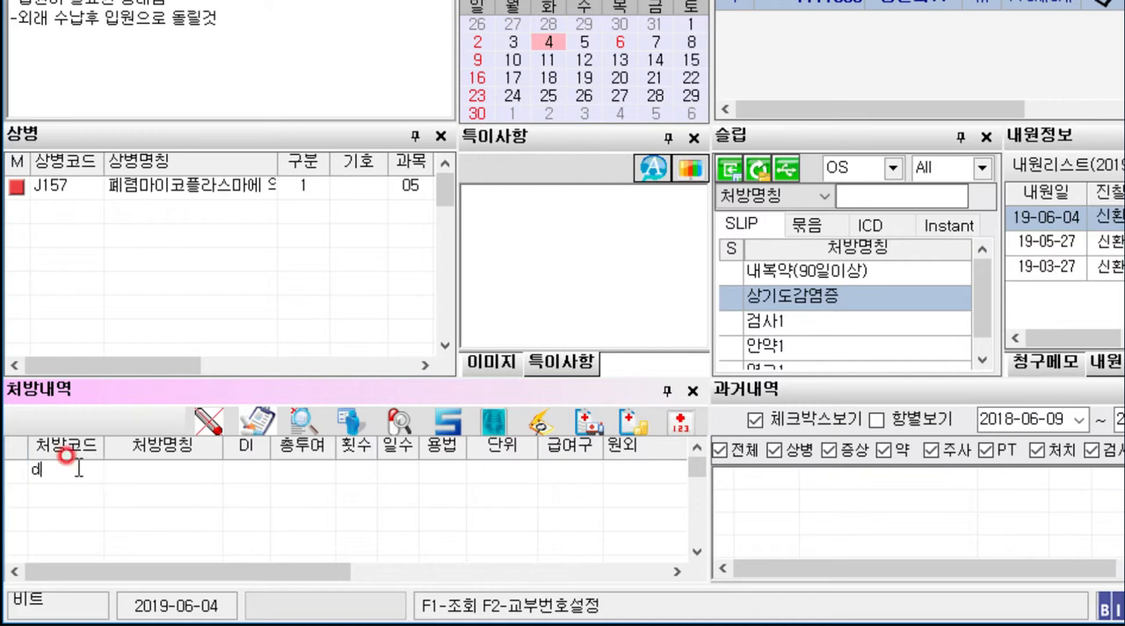
pyautogui.write('13')
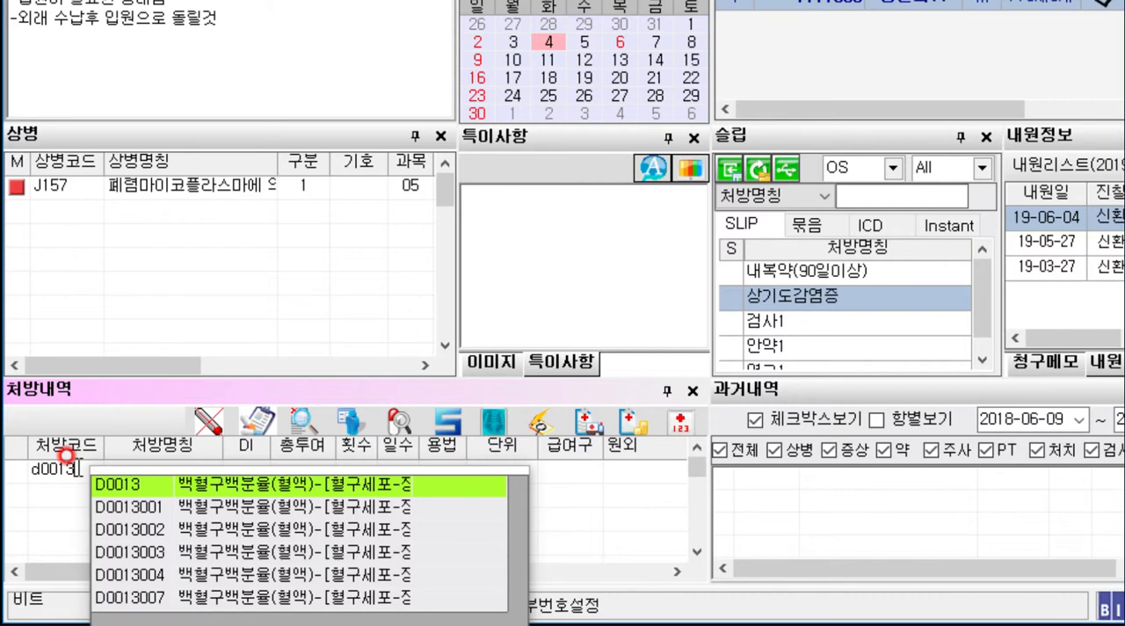
pyautogui.press('Return')
pyautogui.click(86, 508)
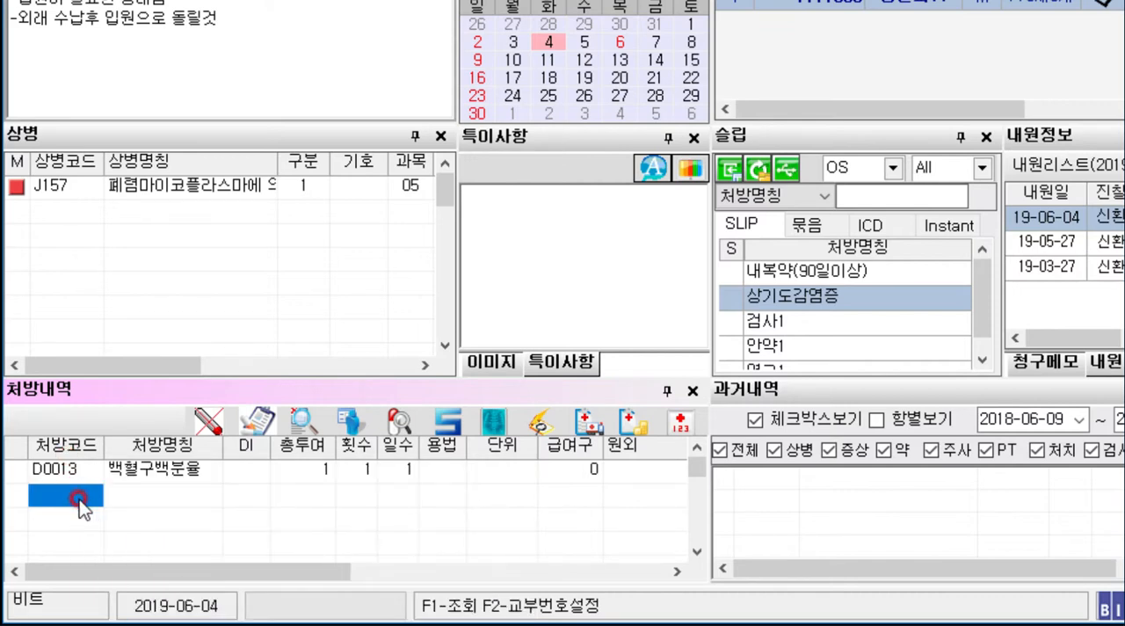
pyautogui.write('b1220')
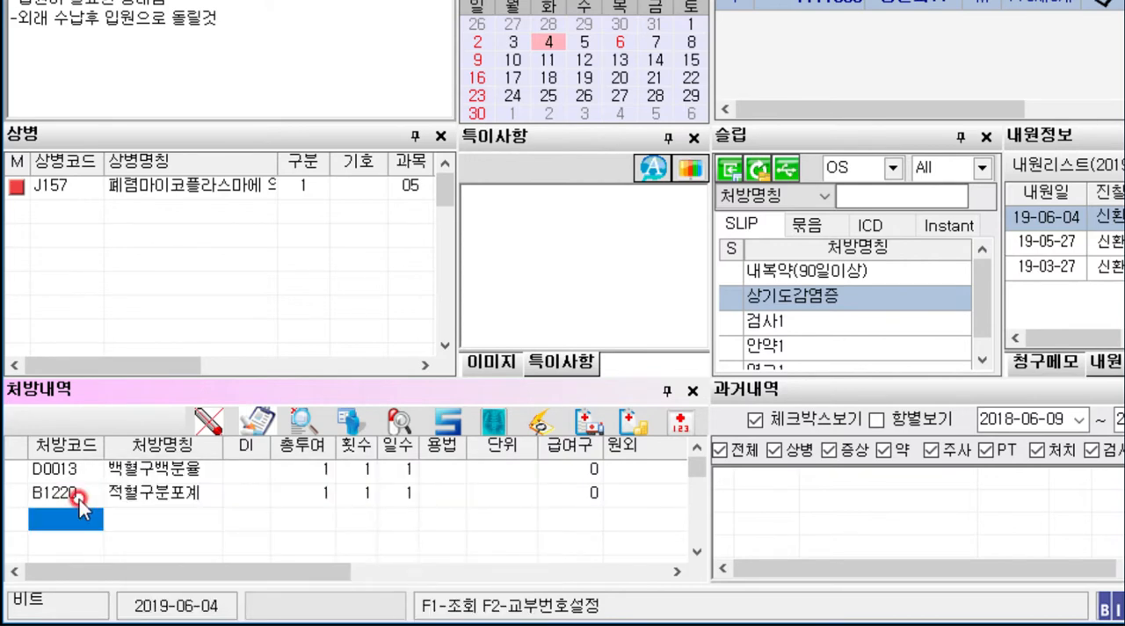
# - Add the drug with code gas, 가스터디정20㎎, to the prescription list as the third entry
pyautogui.write('gas')
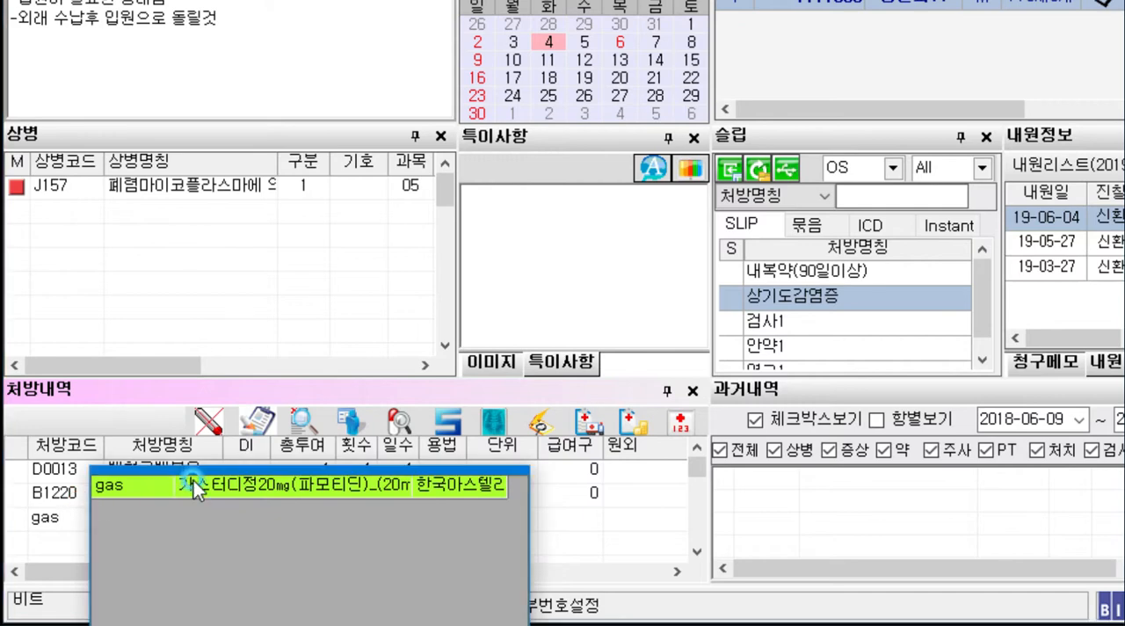
pyautogui.click(193, 482)
pyautogui.click(167, 518)
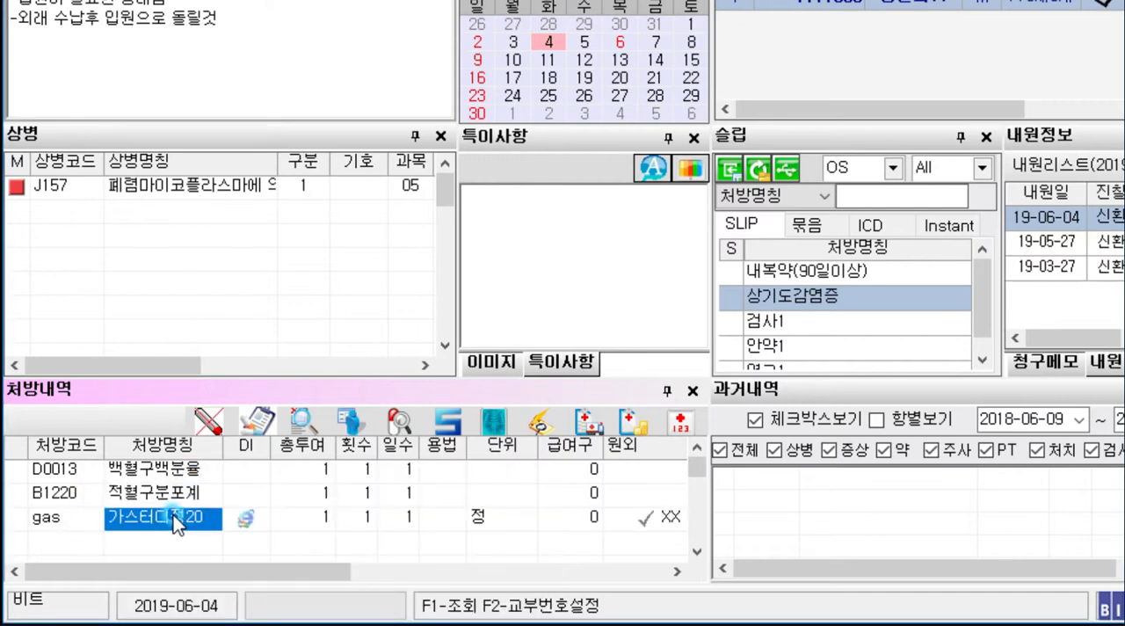
pyautogui.click(56, 521)
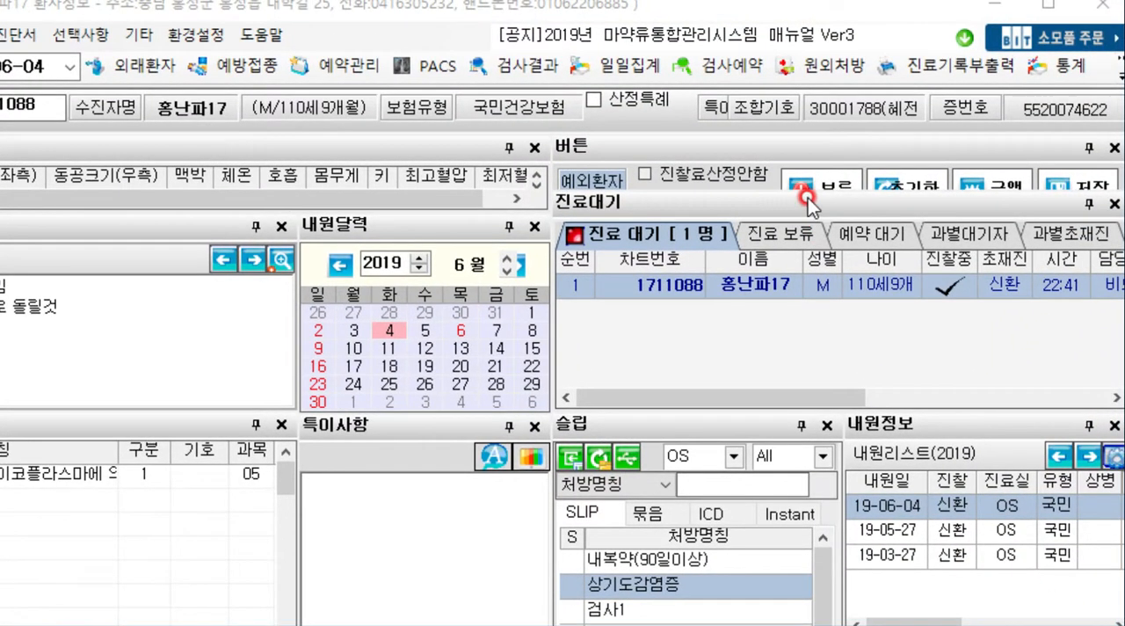
# - Enlarge the 버튼 panel and save the consultation, cancelling the certificate login and continuing the save without the DUR check
pyautogui.moveTo(796, 190); pyautogui.dragTo(802, 226)
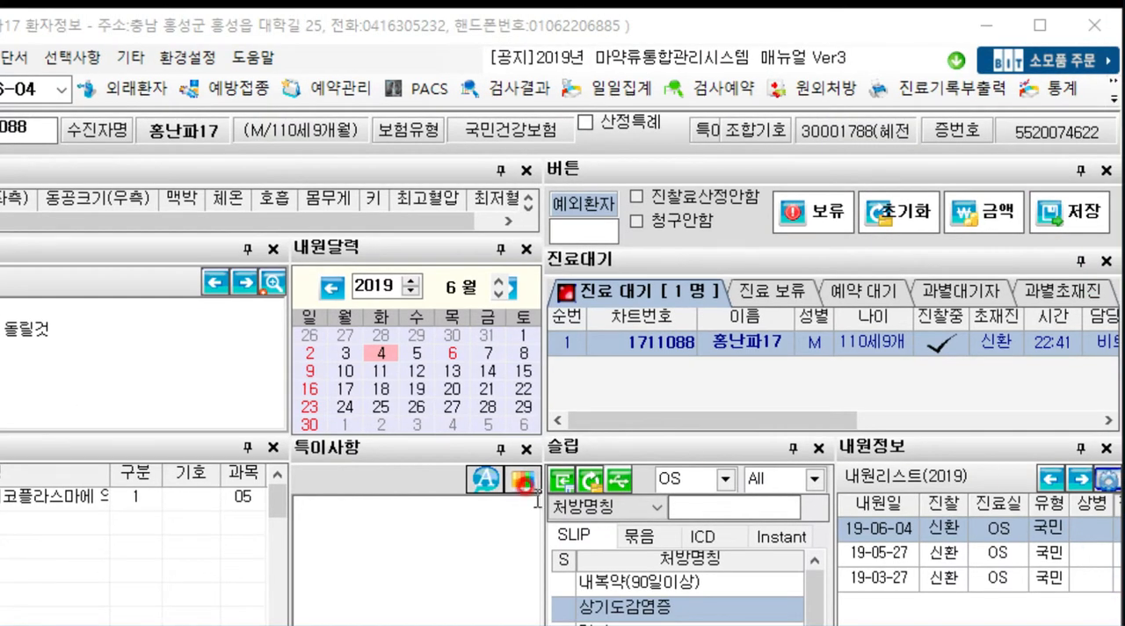
pyautogui.click(1069, 220)
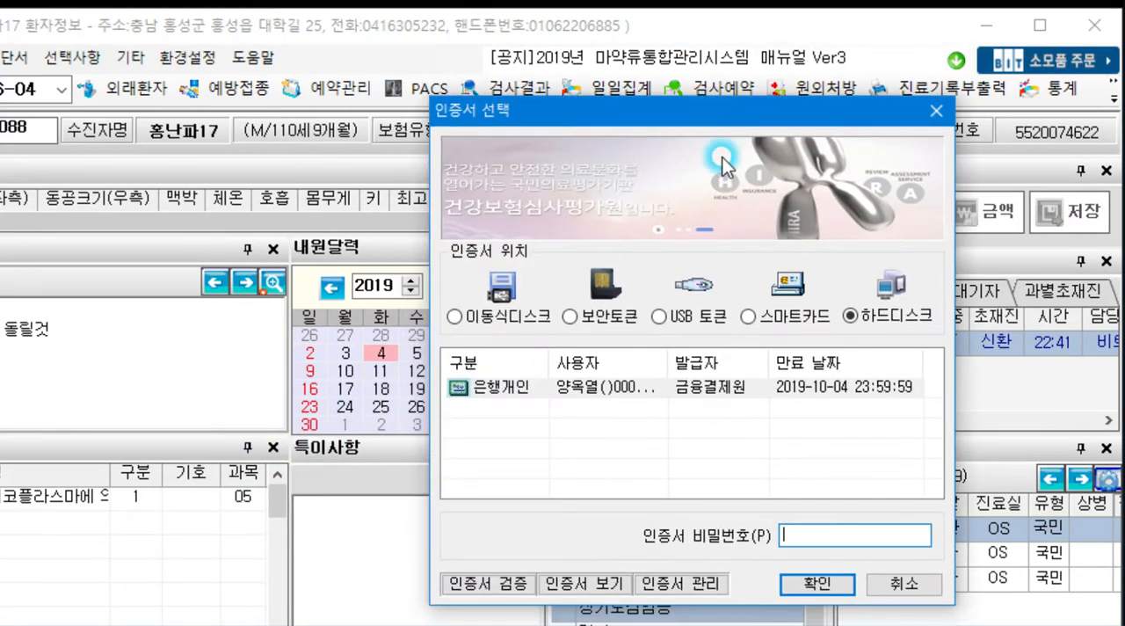
pyautogui.click(801, 529)
pyautogui.click(892, 583)
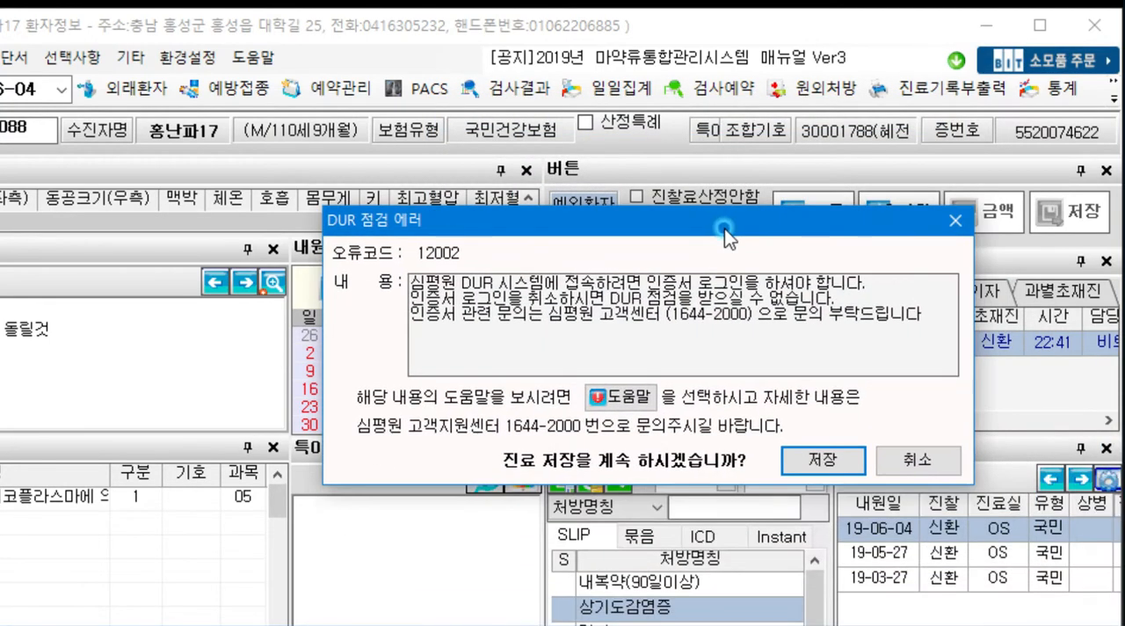
pyautogui.click(857, 459)
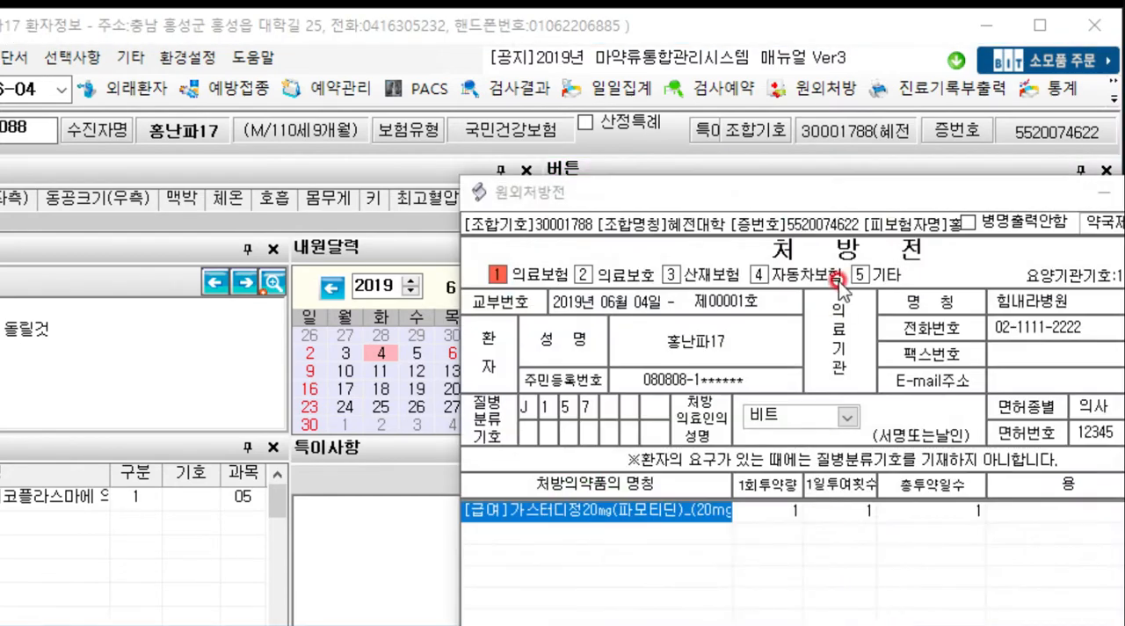
# - Close the outside prescription form (원외처방전) without printing it and decline both print prompts
pyautogui.moveTo(850, 189); pyautogui.dragTo(495, 20)
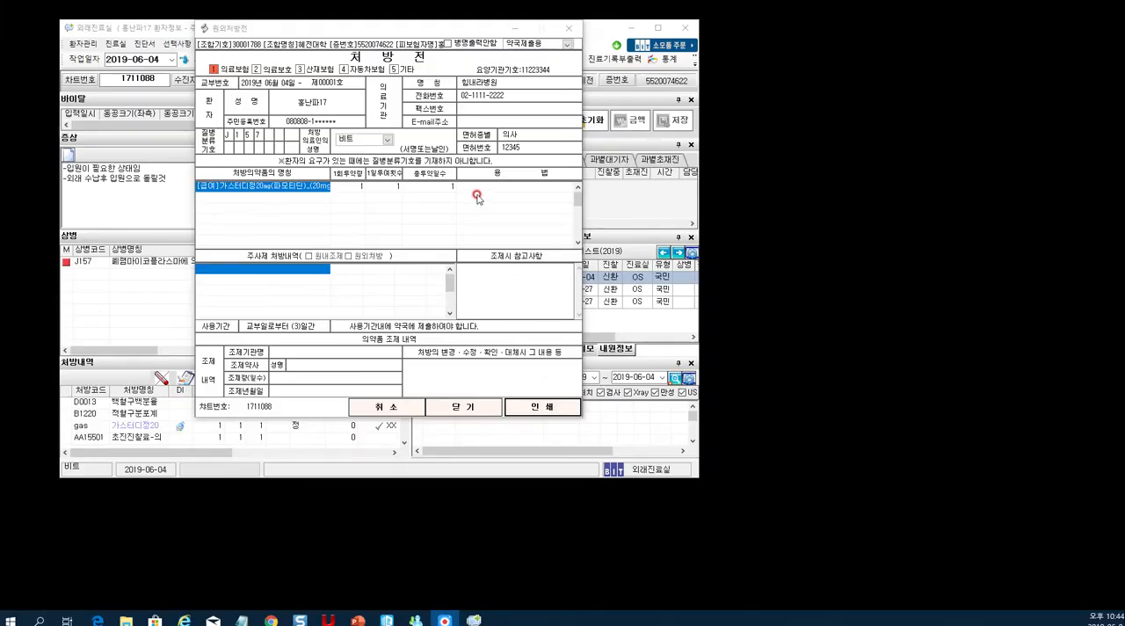
pyautogui.moveTo(444, 27); pyautogui.dragTo(416, 31)
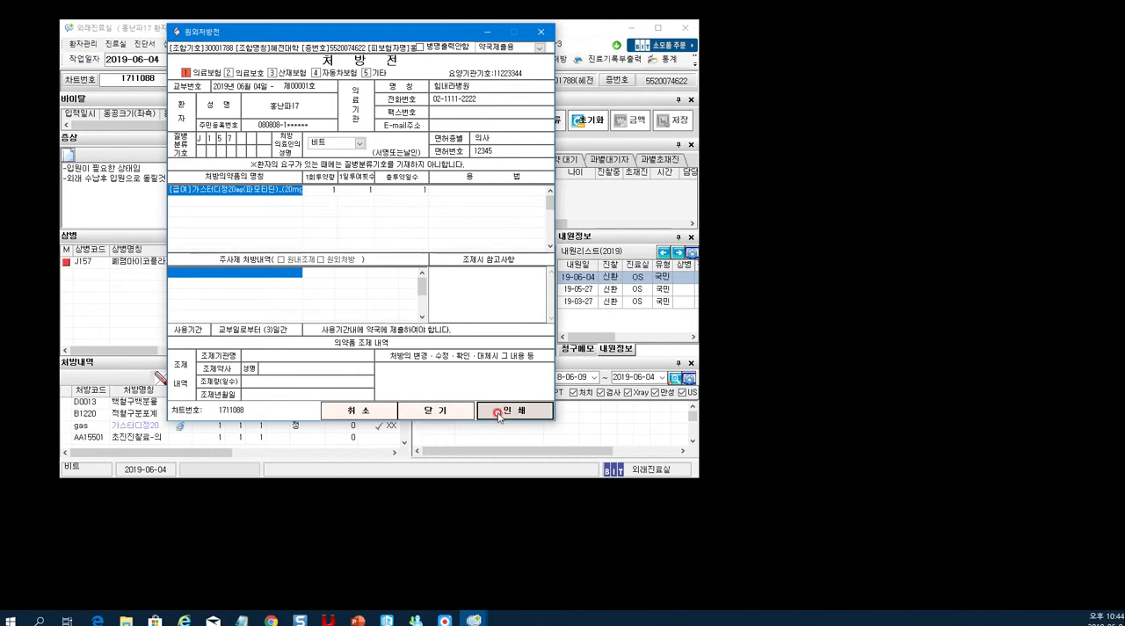
pyautogui.click(439, 410)
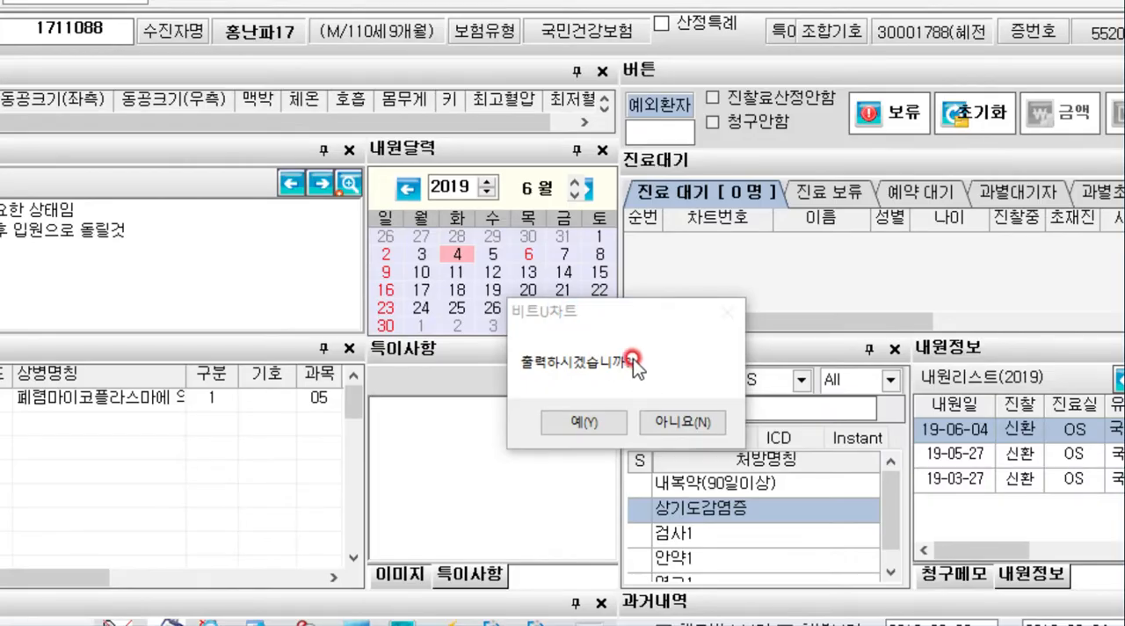
pyautogui.click(633, 360)
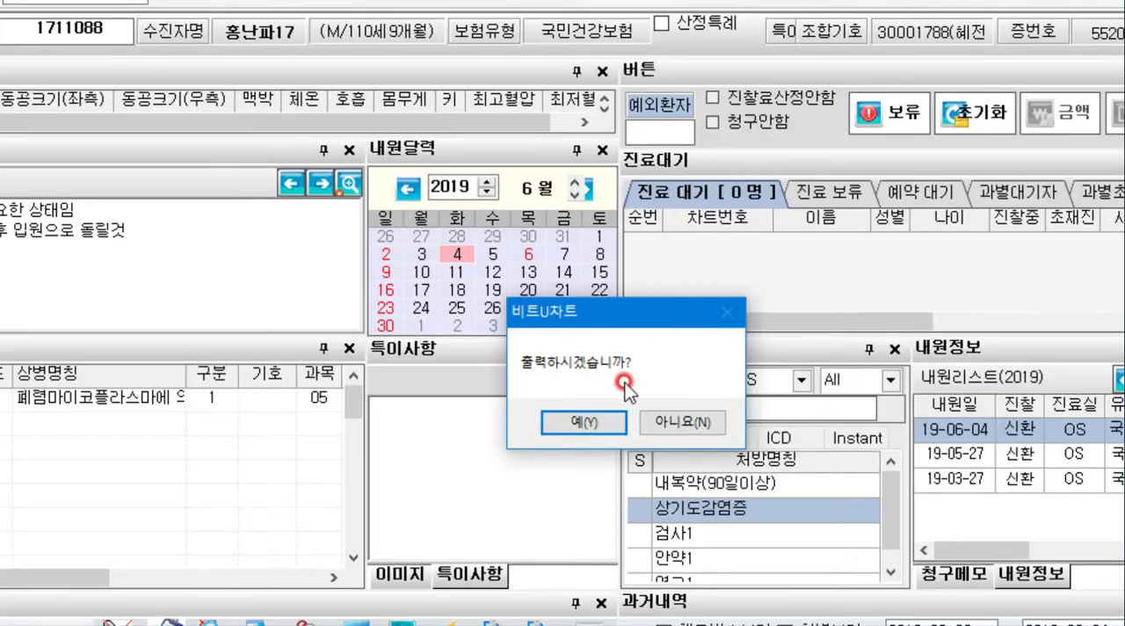
pyautogui.click(678, 420)
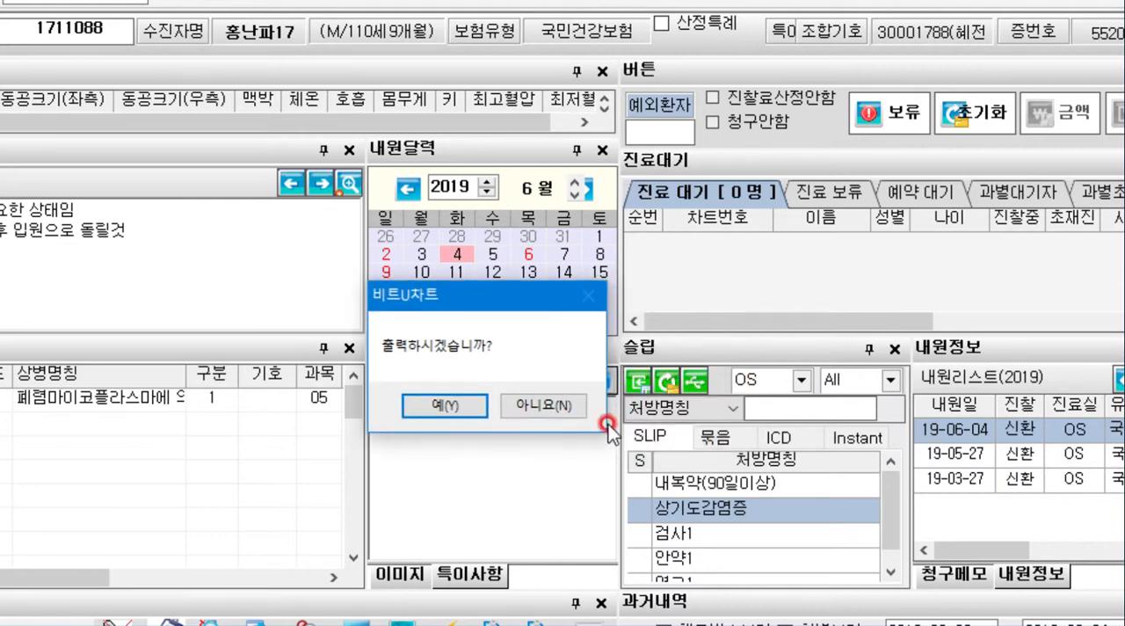
pyautogui.click(543, 411)
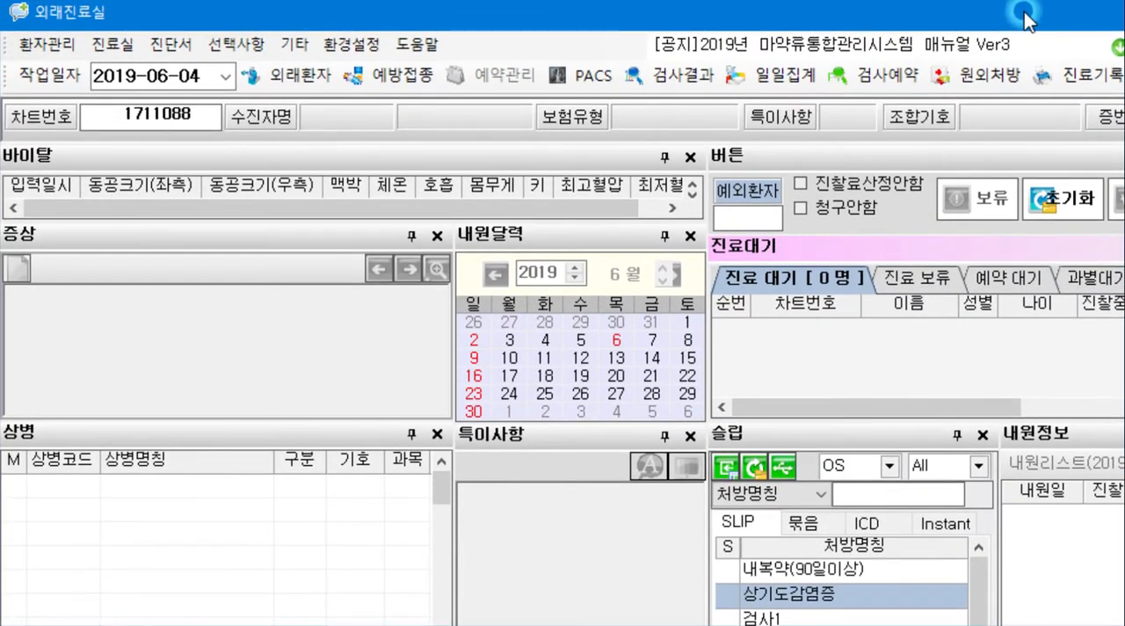
# - Return to the main menu and open the reception module (접수)
pyautogui.press('super+d')
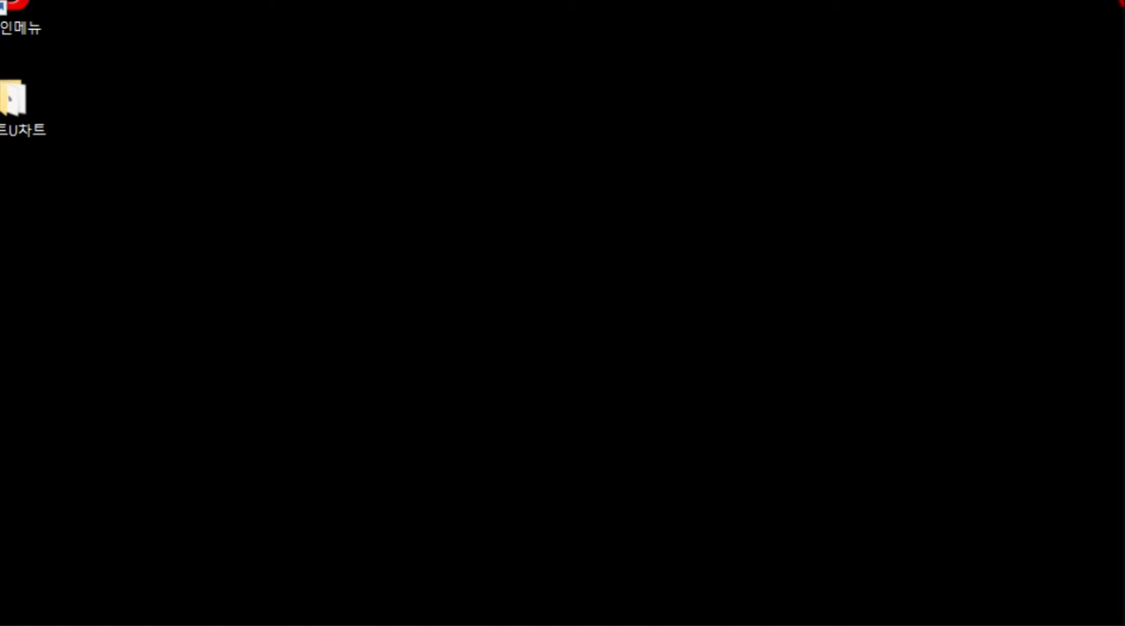
pyautogui.click(1112, 10)
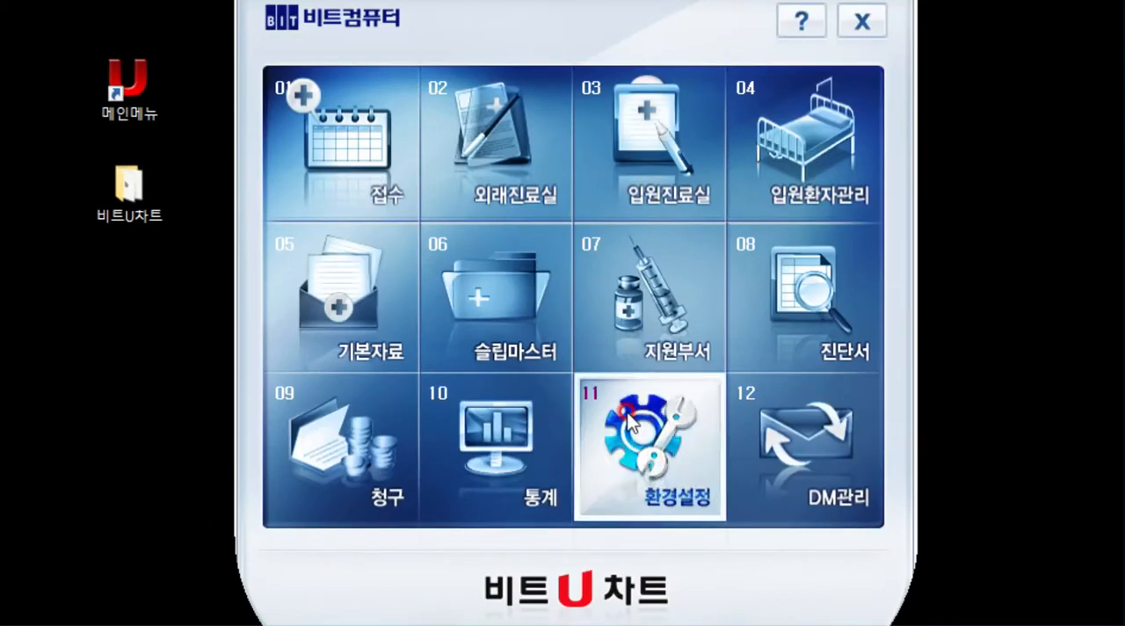
pyautogui.click(635, 341)
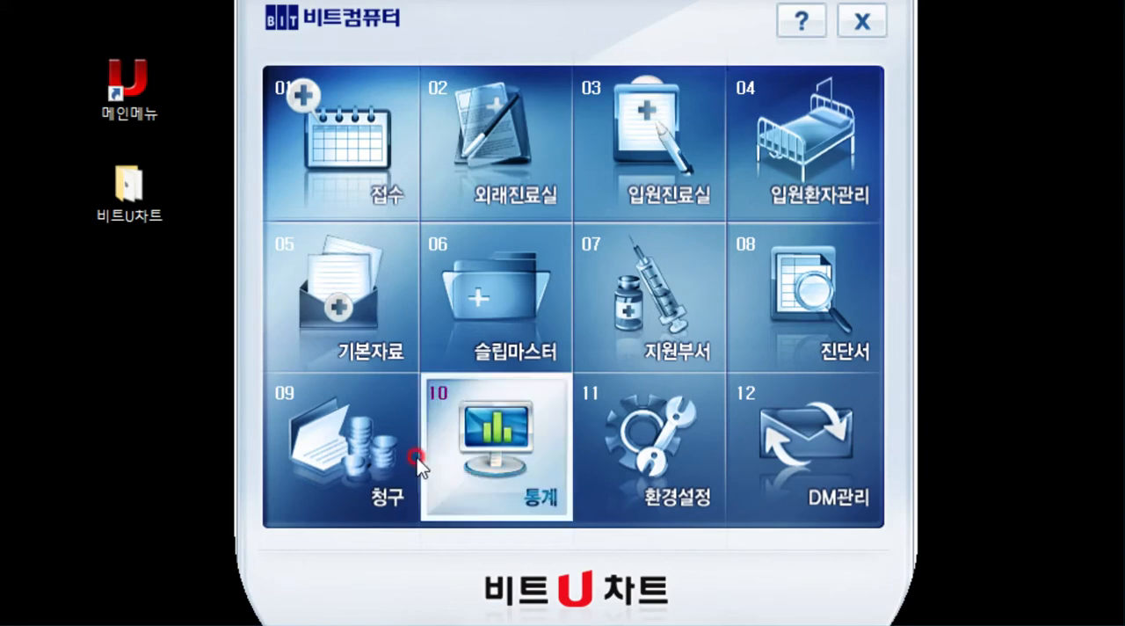
pyautogui.click(387, 189)
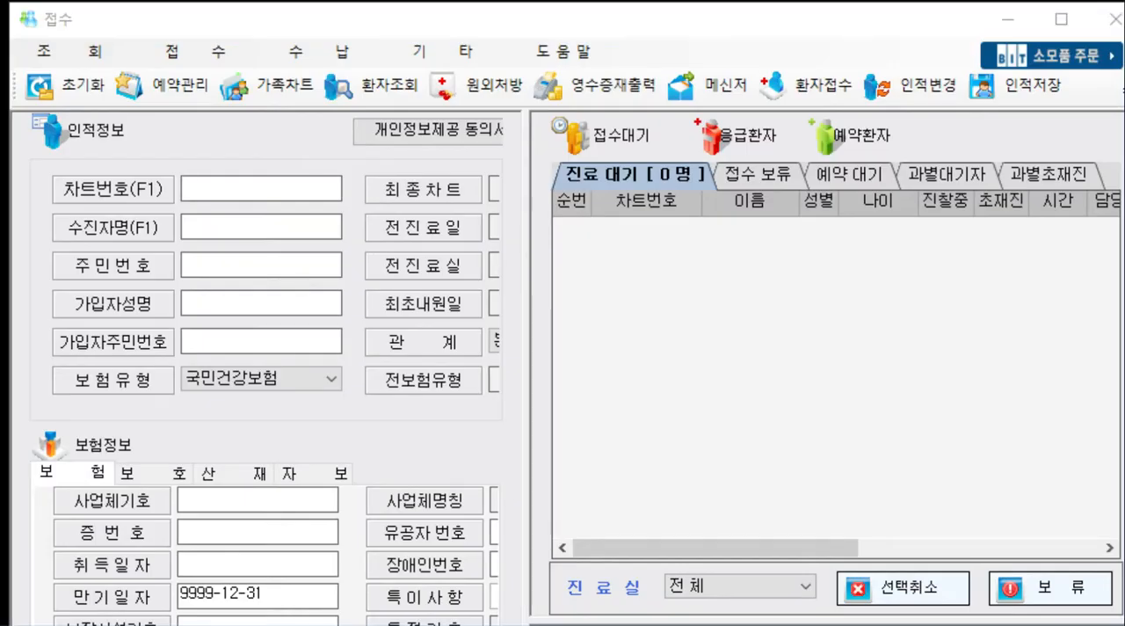
pyautogui.click(864, 20)
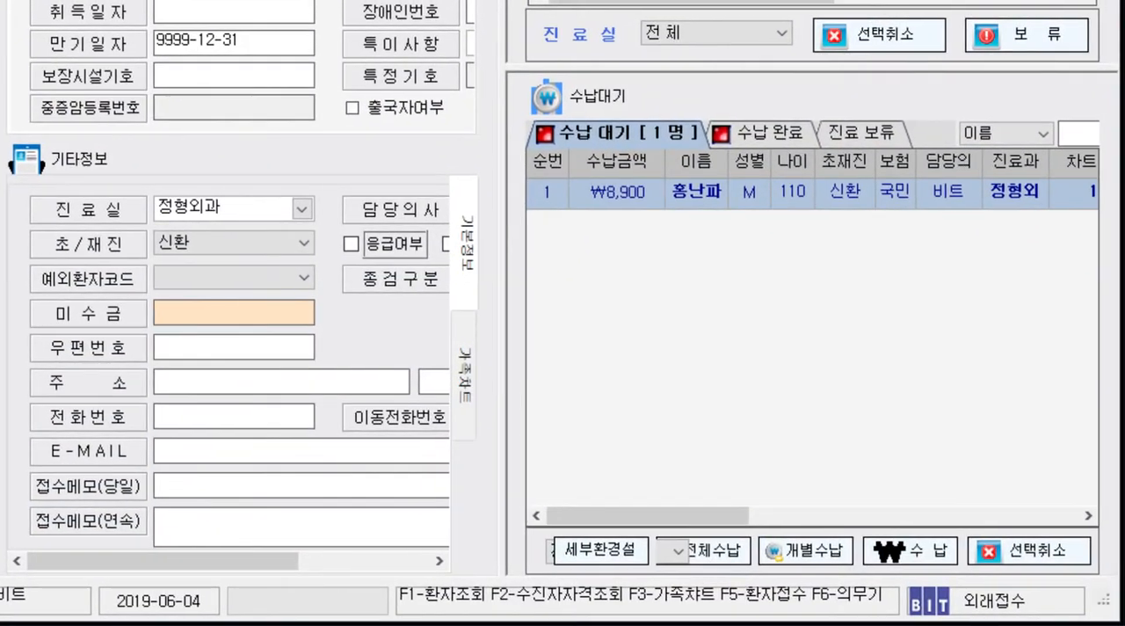
# - Save the waiting patient's payment (수납저장), confirm it, and select the patient in the paid list (수납 완료)
pyautogui.click(622, 196)
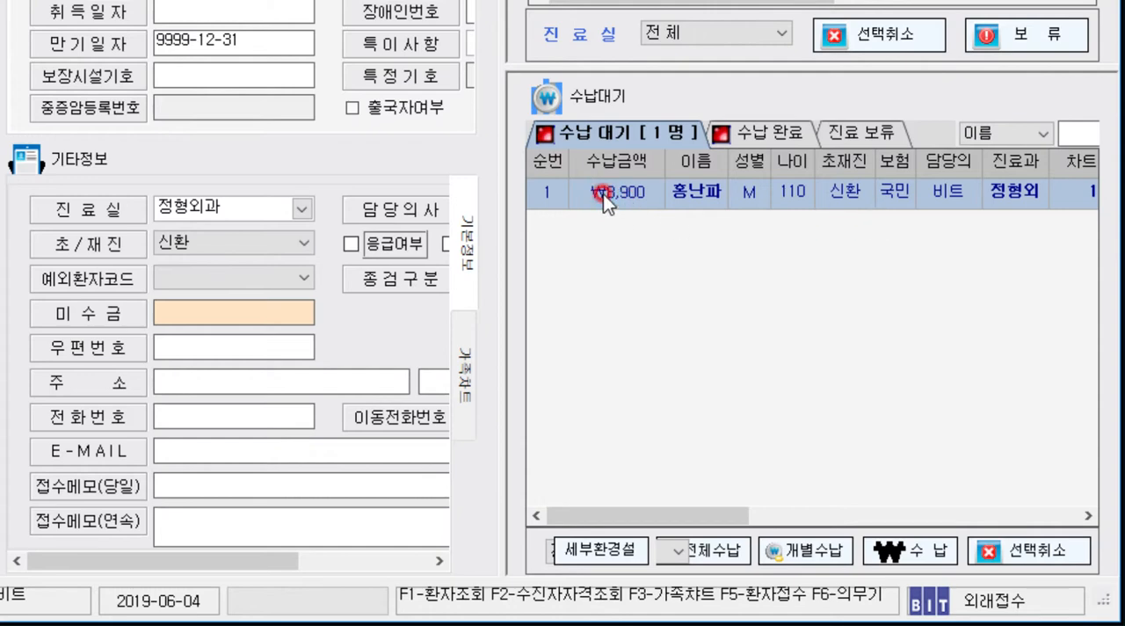
pyautogui.click(922, 550)
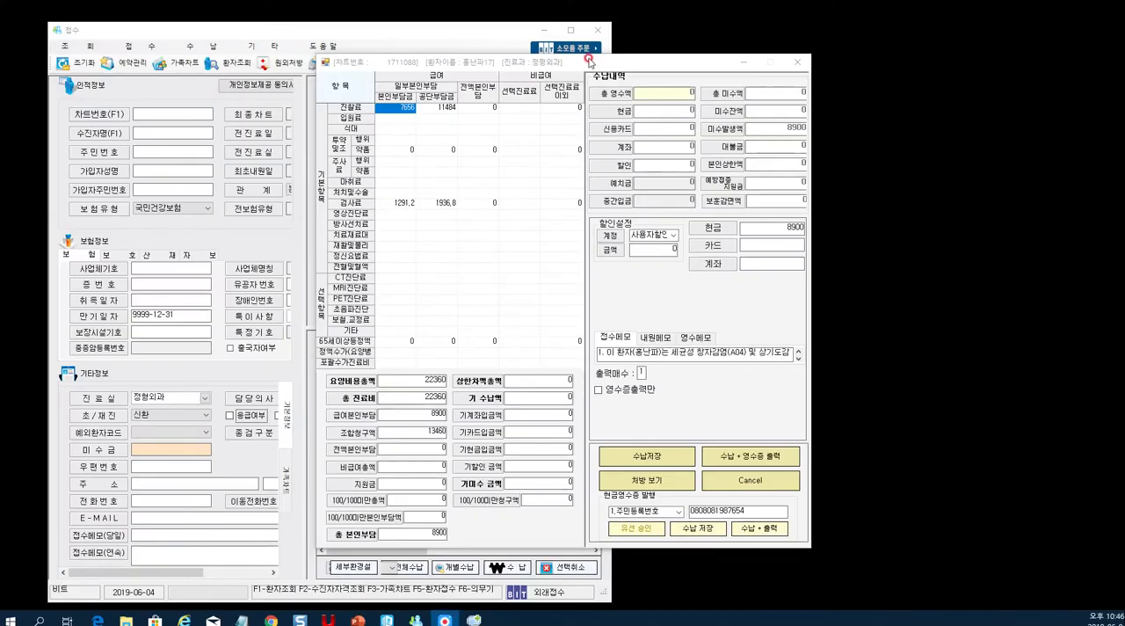
pyautogui.moveTo(584, 53); pyautogui.dragTo(395, 37)
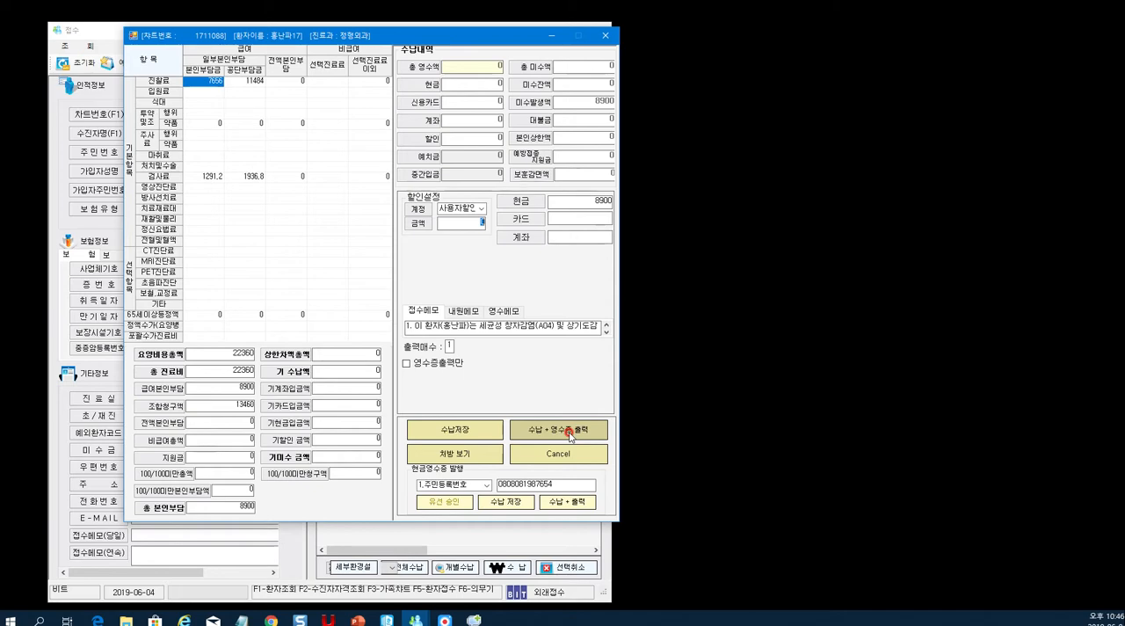
pyautogui.click(474, 431)
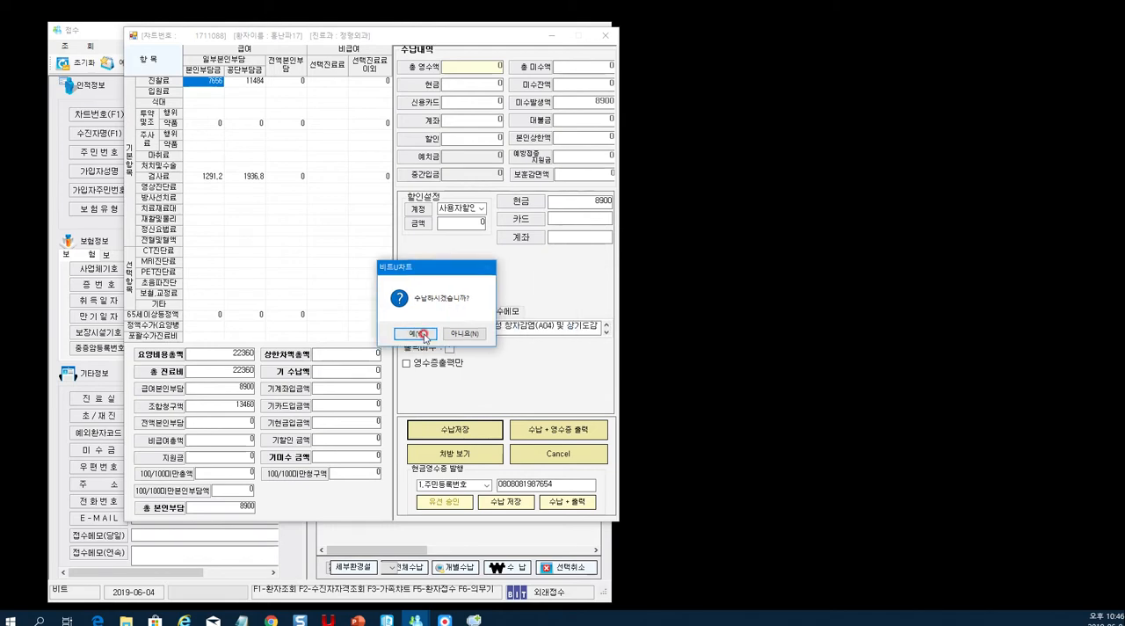
pyautogui.click(423, 335)
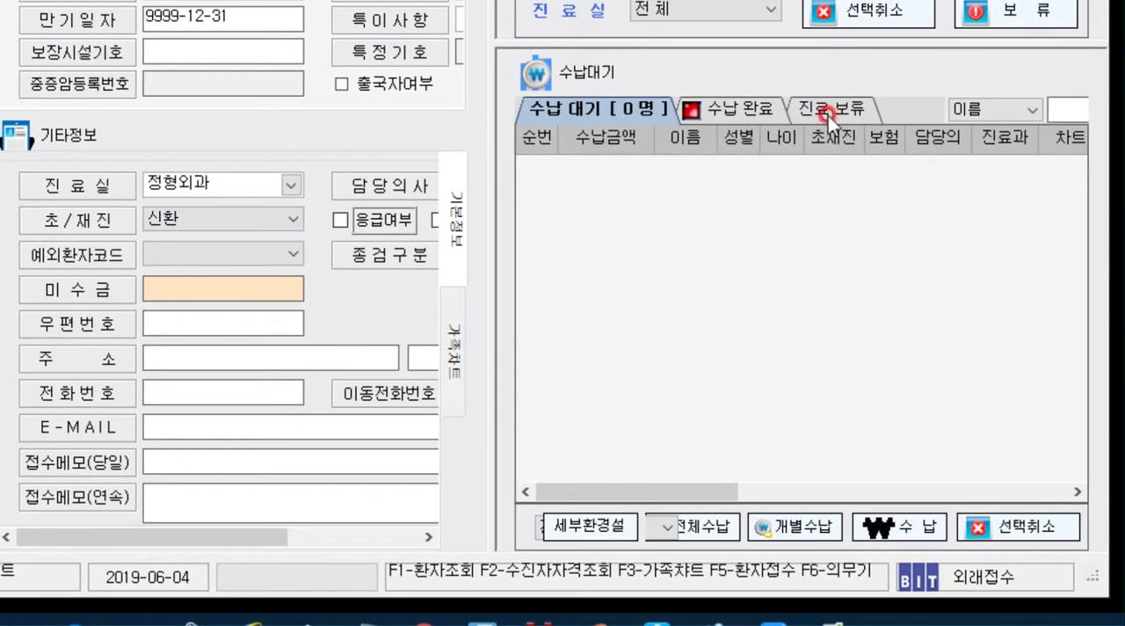
pyautogui.click(714, 109)
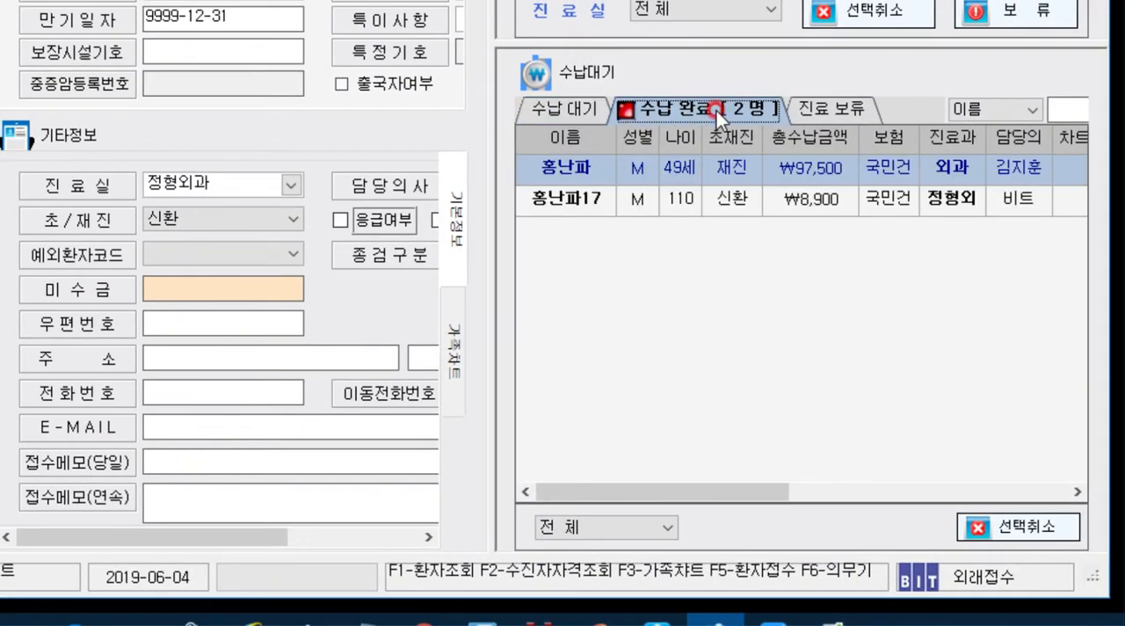
pyautogui.click(579, 204)
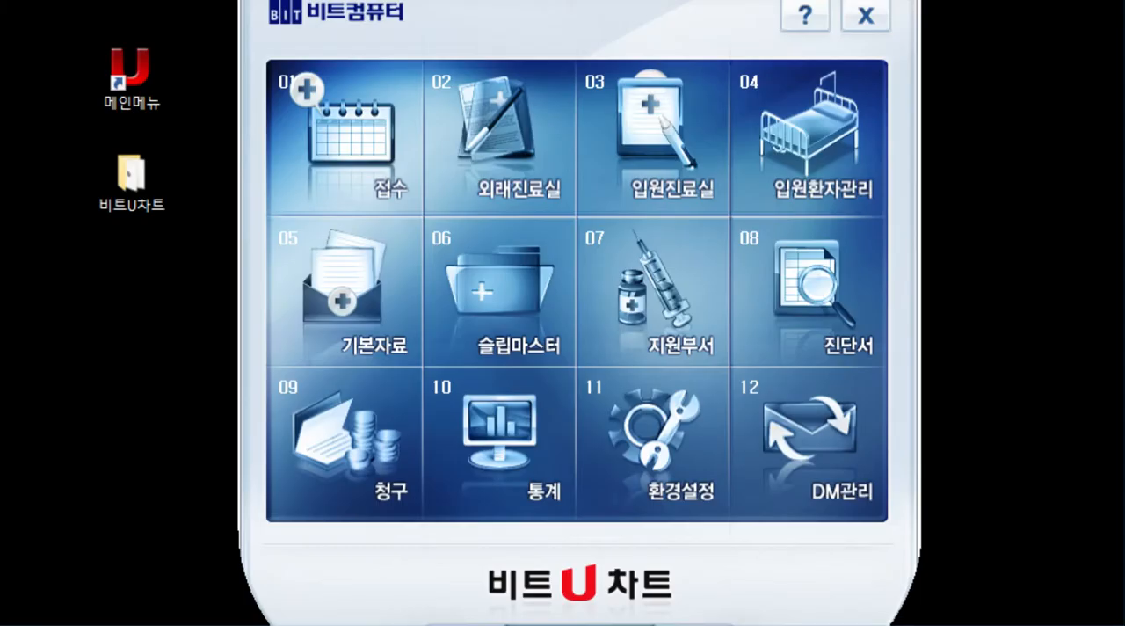
# - Open the support department module (지원부서) and choose the laboratory (검사) as the department
pyautogui.click(631, 306)
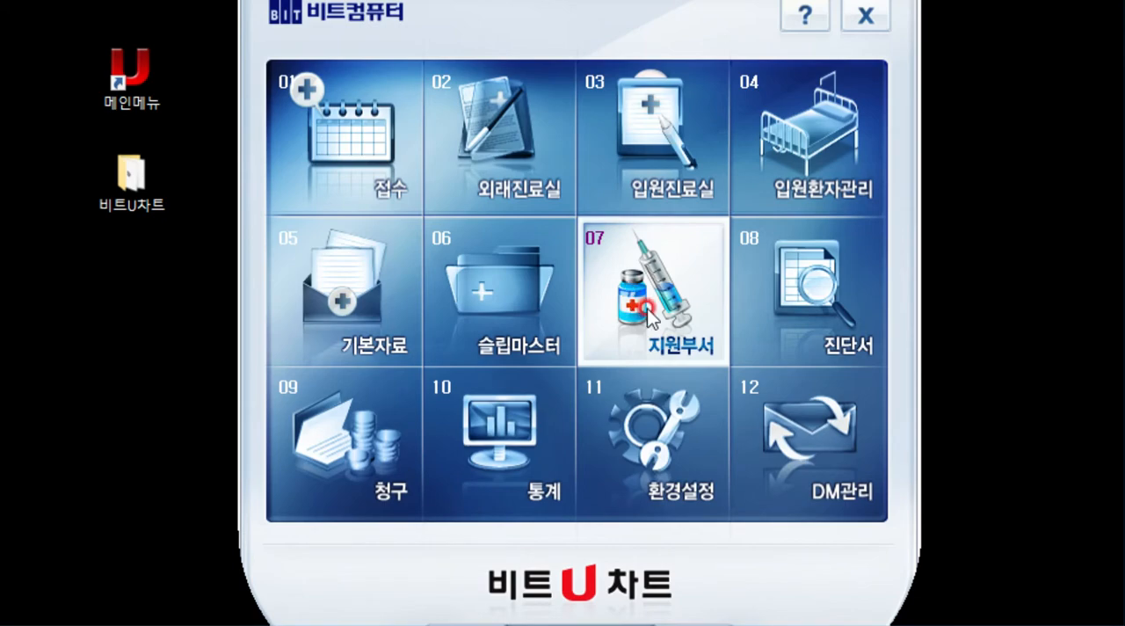
pyautogui.click(648, 308)
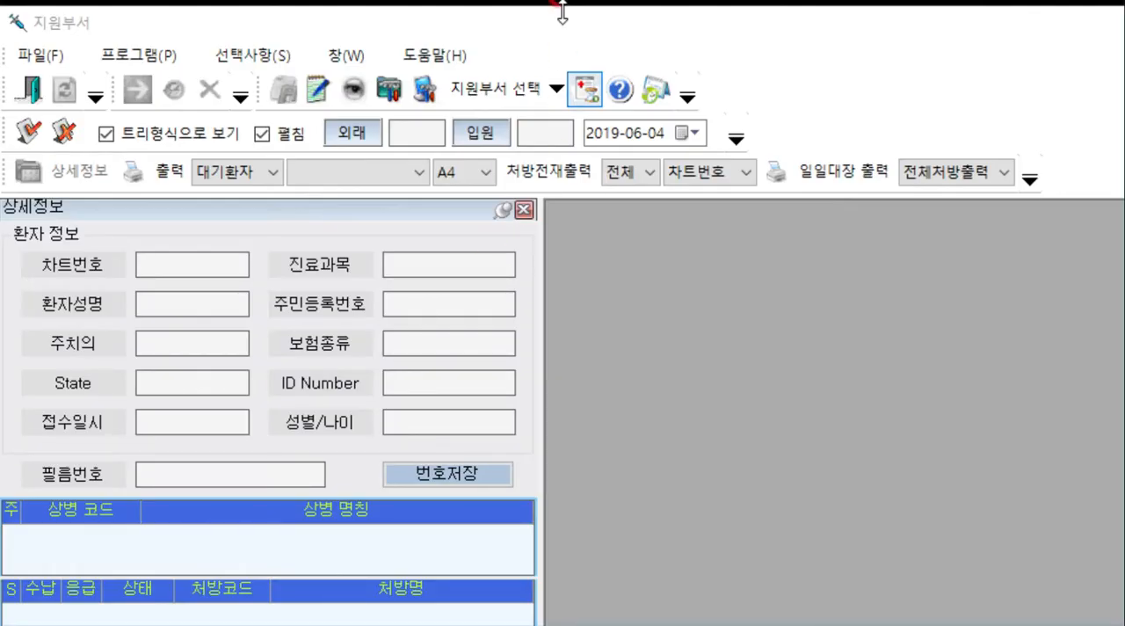
pyautogui.click(562, 32)
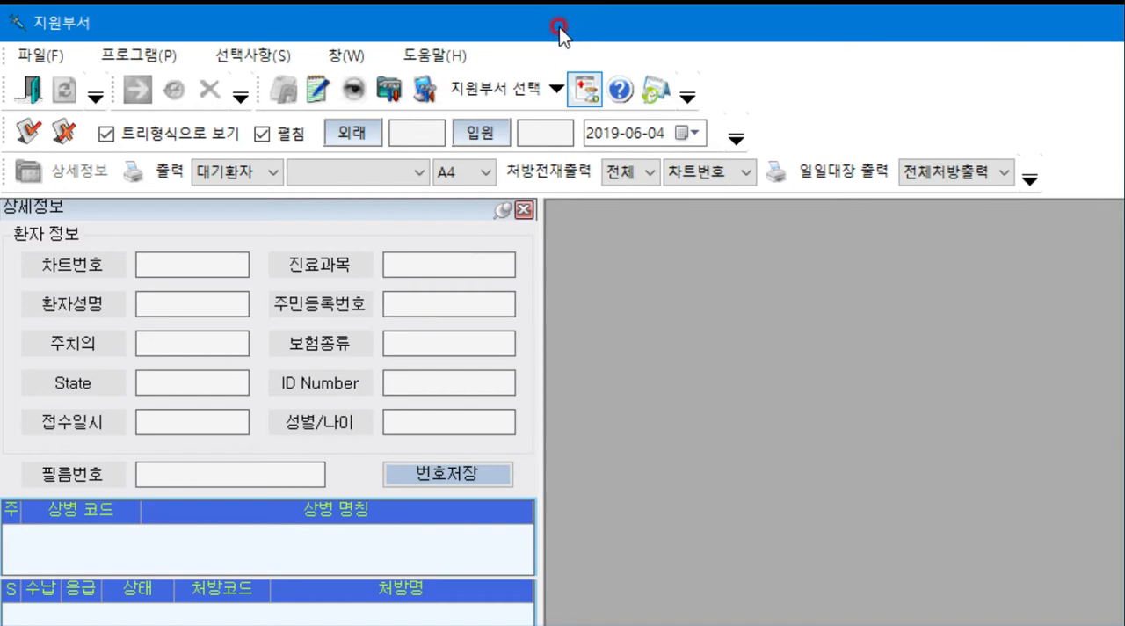
pyautogui.click(521, 97)
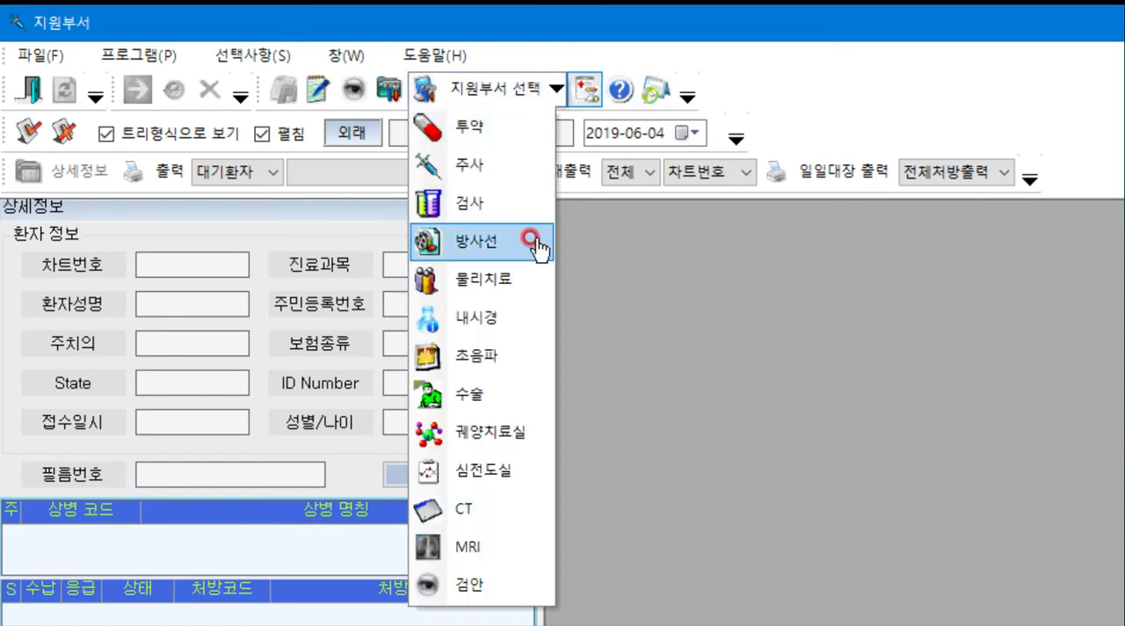
pyautogui.click(510, 204)
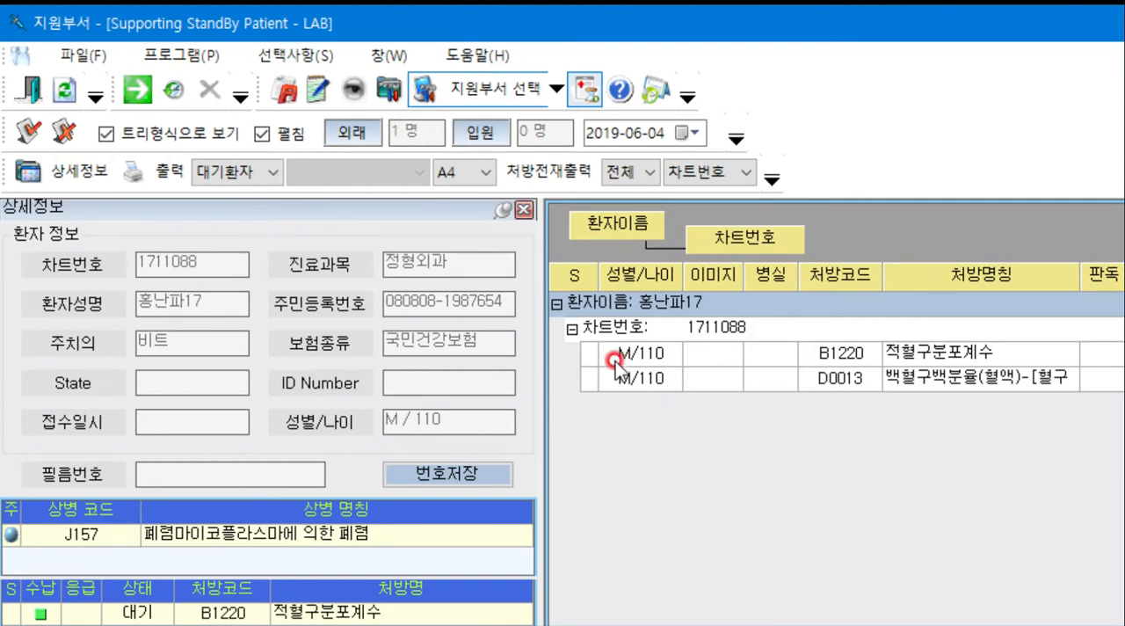
# - Mark the outpatient's blood tests B1220 and D0013 as completed (시행완료) and confirm
pyautogui.click(615, 361)
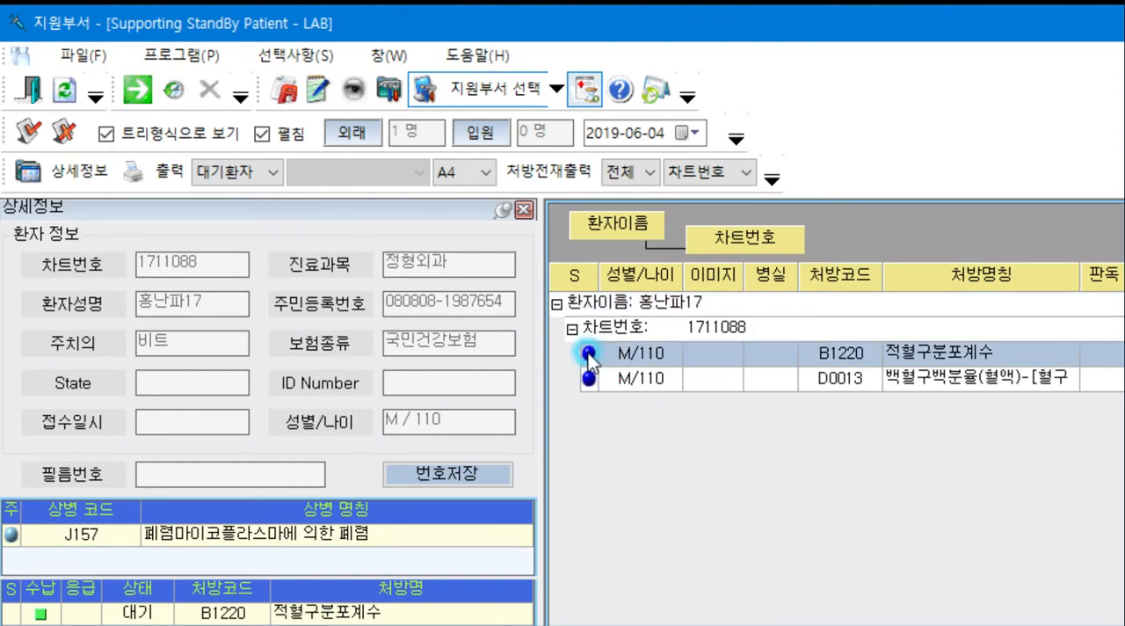
pyautogui.click(138, 91)
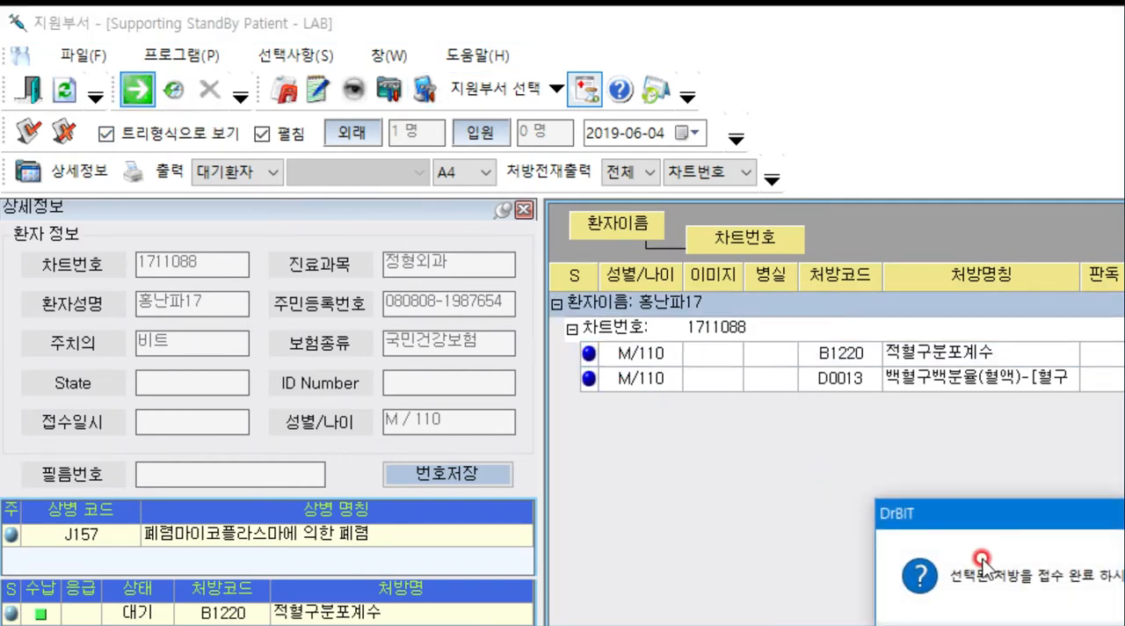
pyautogui.click(758, 551)
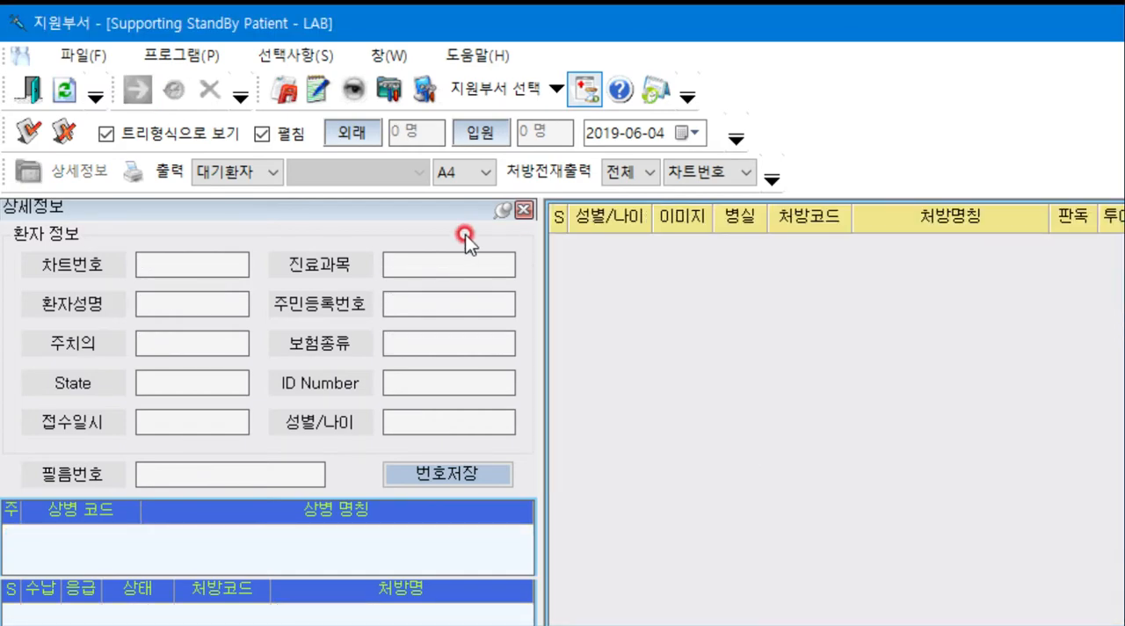
# - List the completed patients (완료환자), select the tests B1220 and D0013, and open test result entry (검사결과입력) for them
pyautogui.click(241, 174)
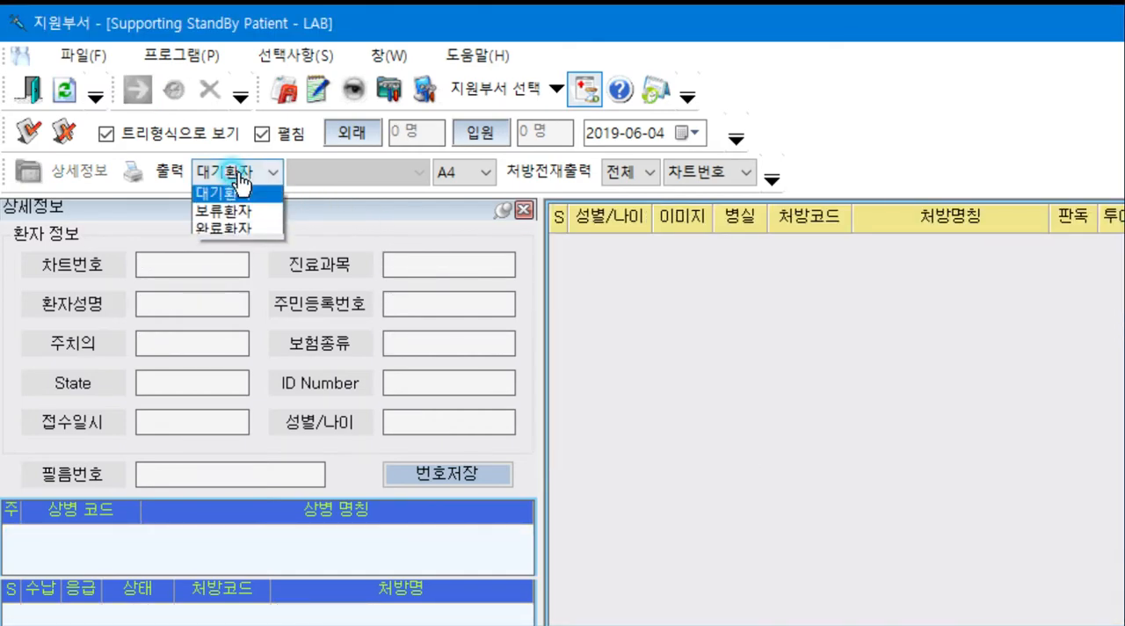
pyautogui.click(230, 233)
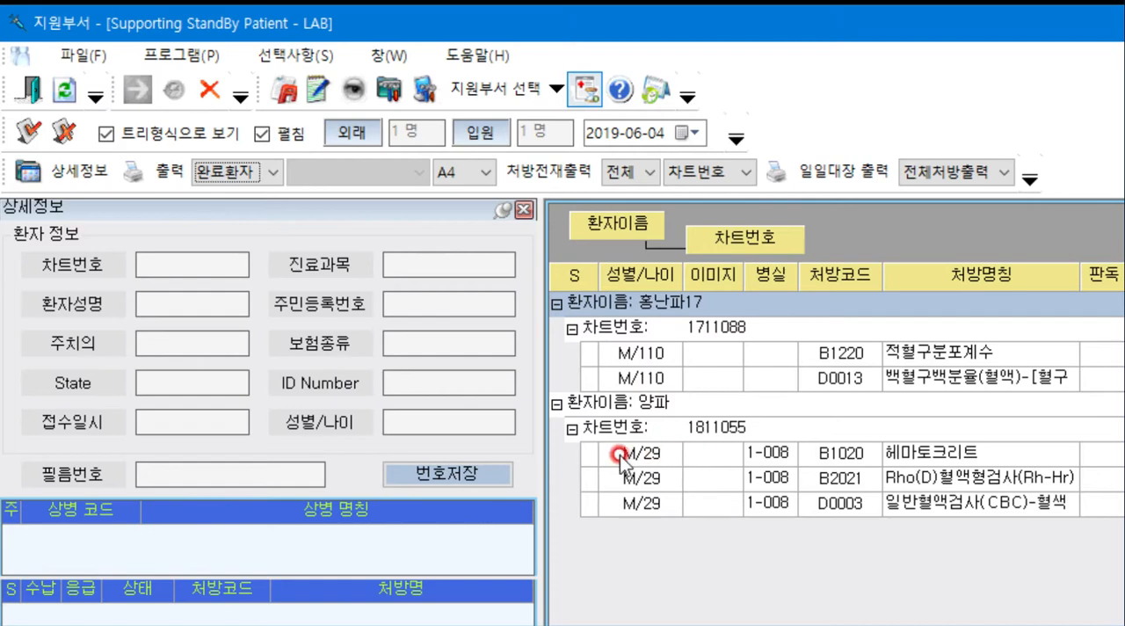
pyautogui.click(591, 354)
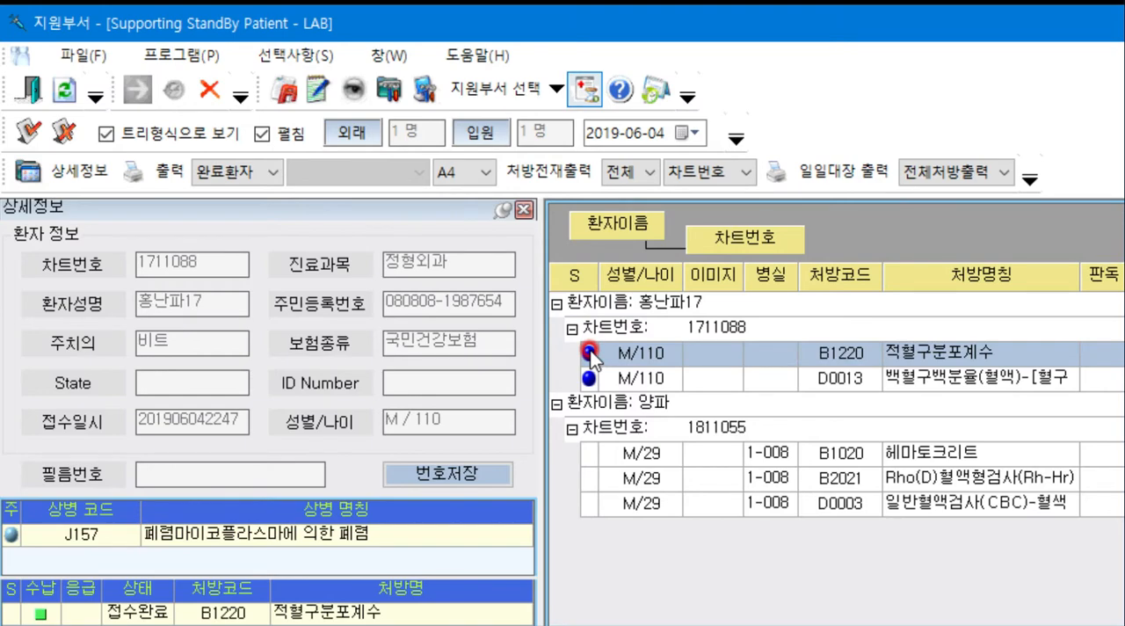
pyautogui.click(285, 95)
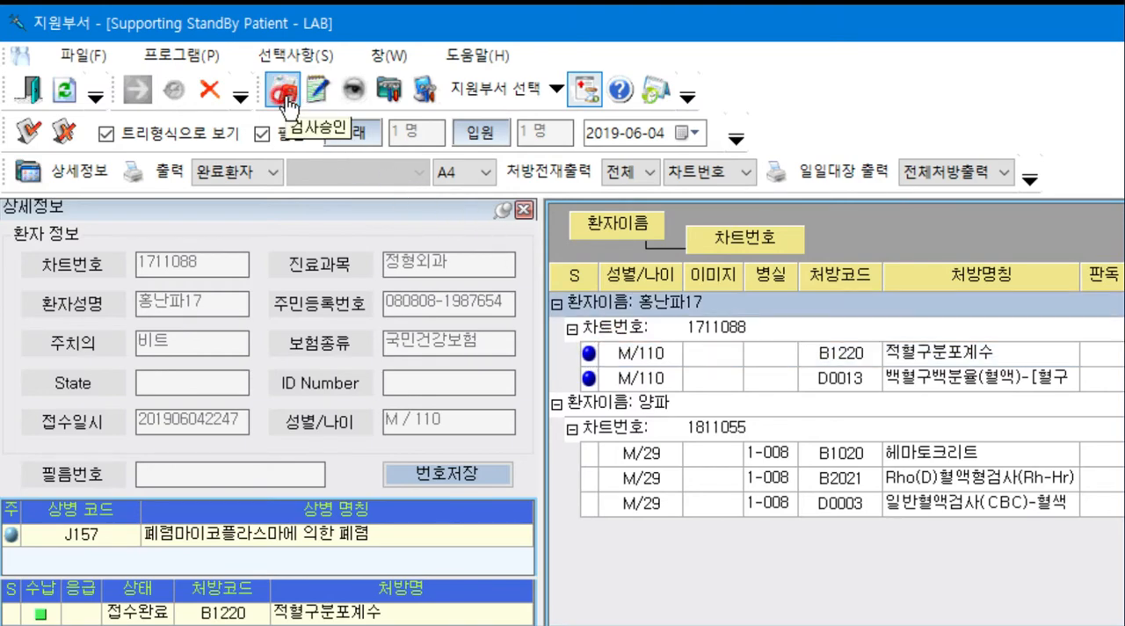
pyautogui.click(285, 95)
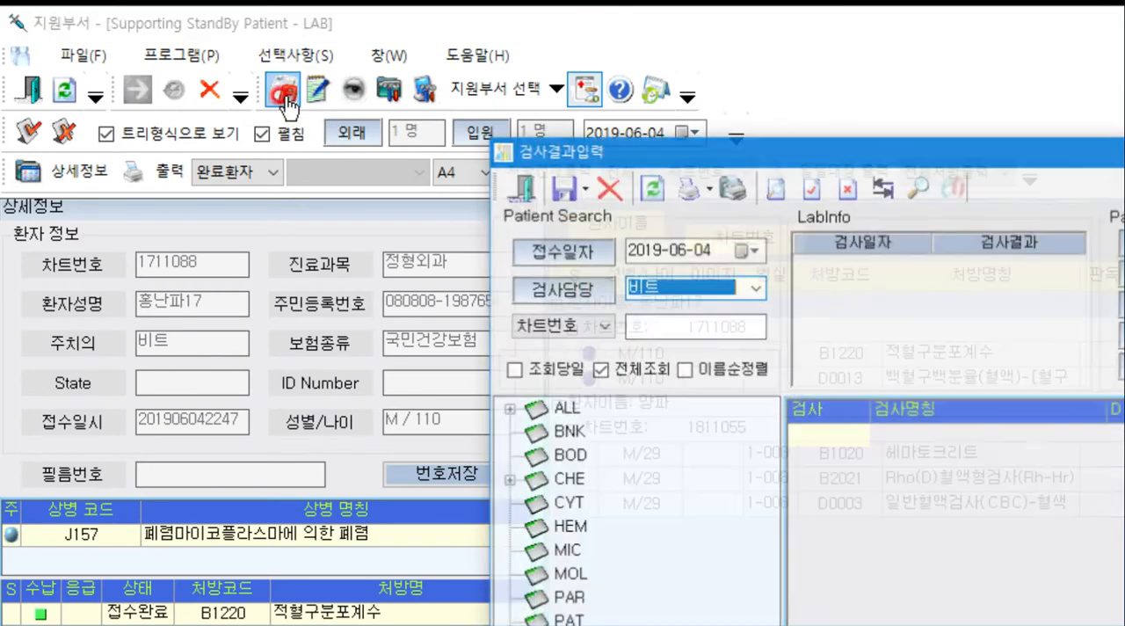
pyautogui.moveTo(639, 149); pyautogui.dragTo(184, 36)
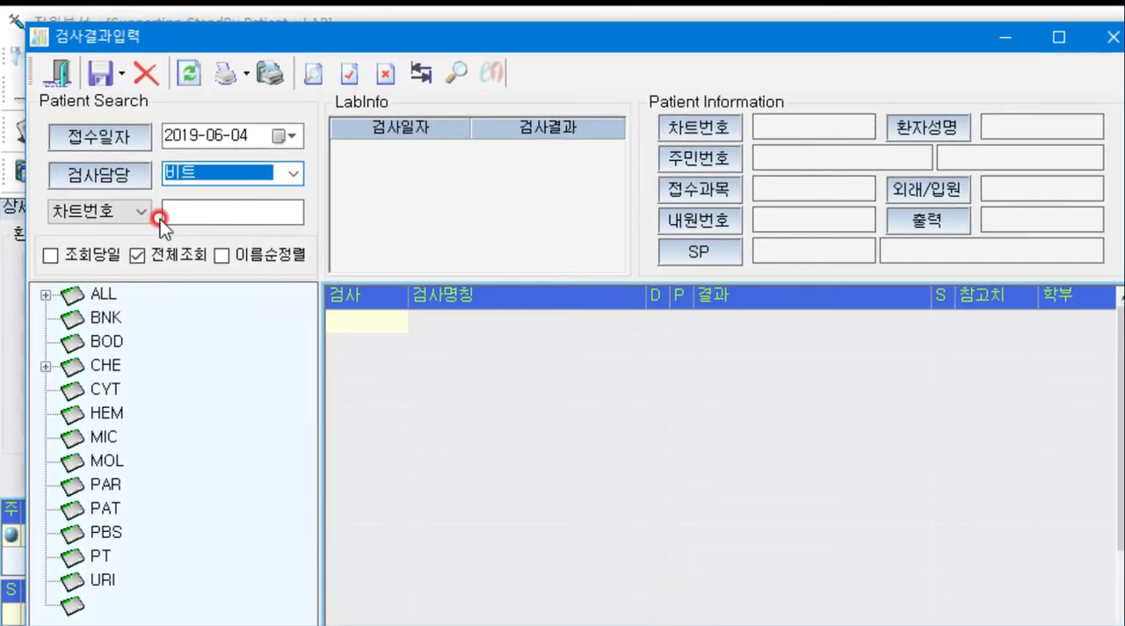
# - Set the patient search type to patient name (수진자명), expand the ALL group, and select the outpatient whose tests were completed
pyautogui.click(143, 212)
pyautogui.click(132, 248)
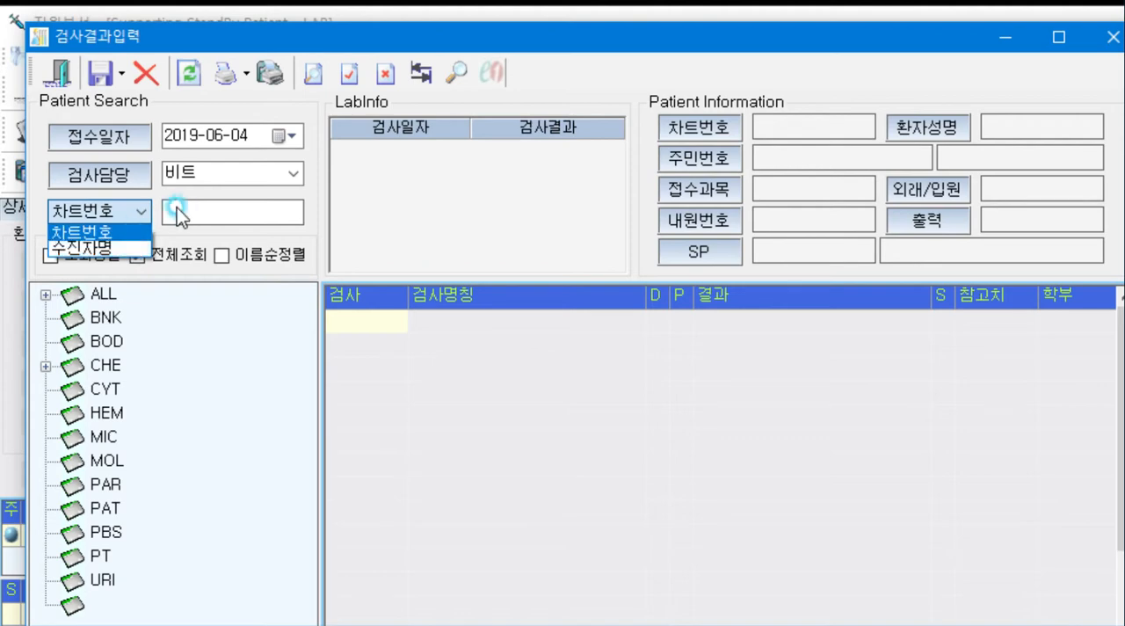
pyautogui.doubleClick(104, 293)
pyautogui.click(149, 341)
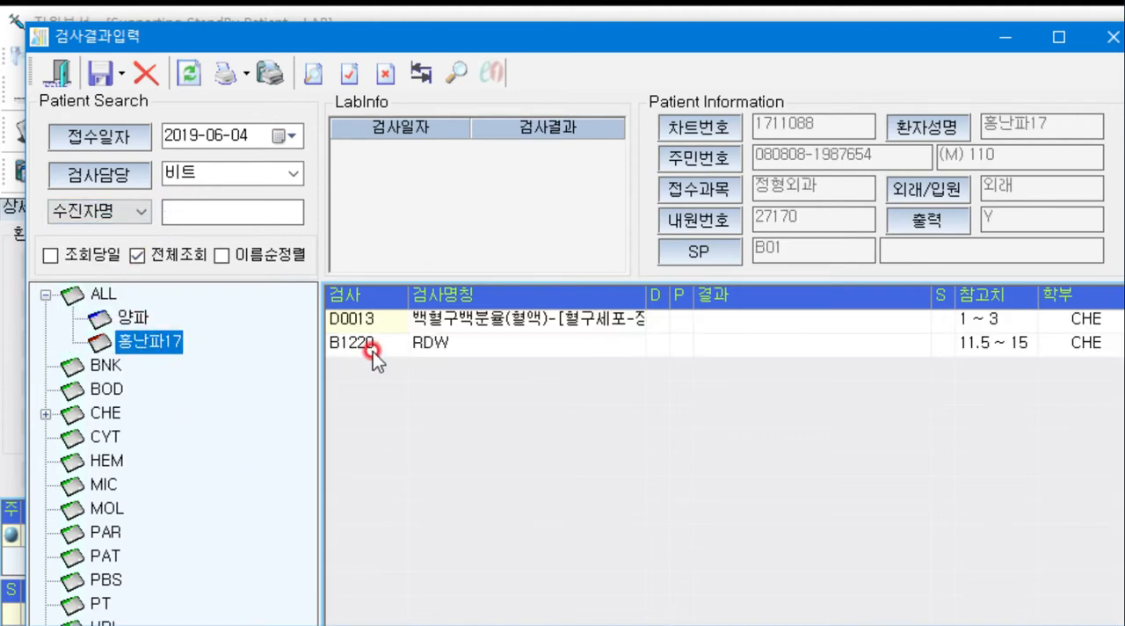
# - Enter the test results 6 for D0013 and 33 for B1220 (RDW)
pyautogui.click(742, 320)
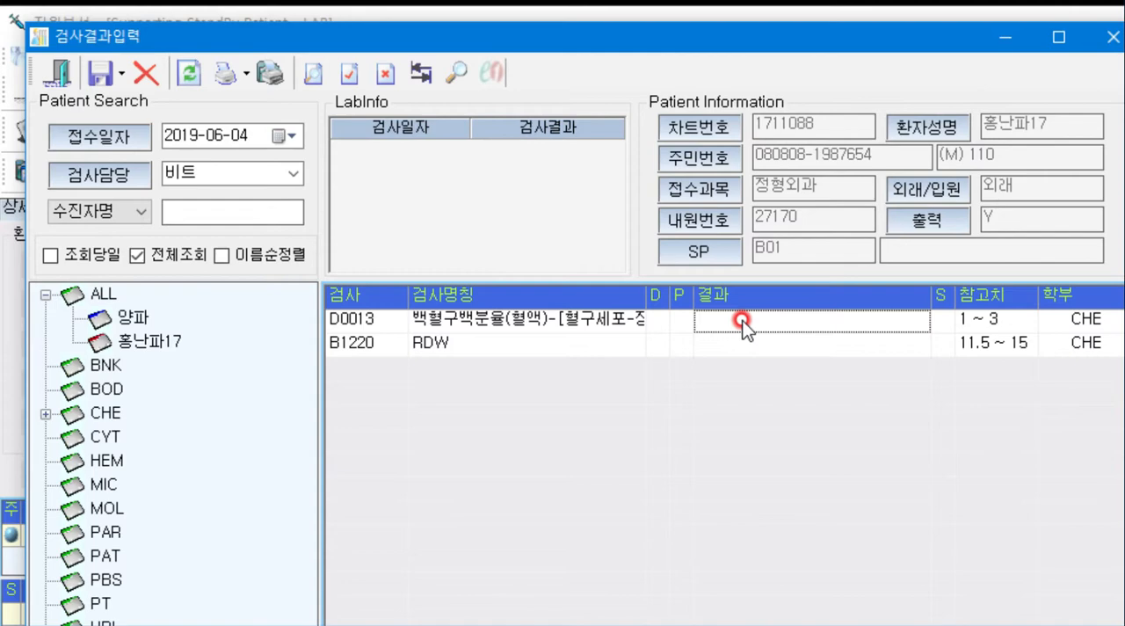
pyautogui.click(745, 322)
pyautogui.write('6')
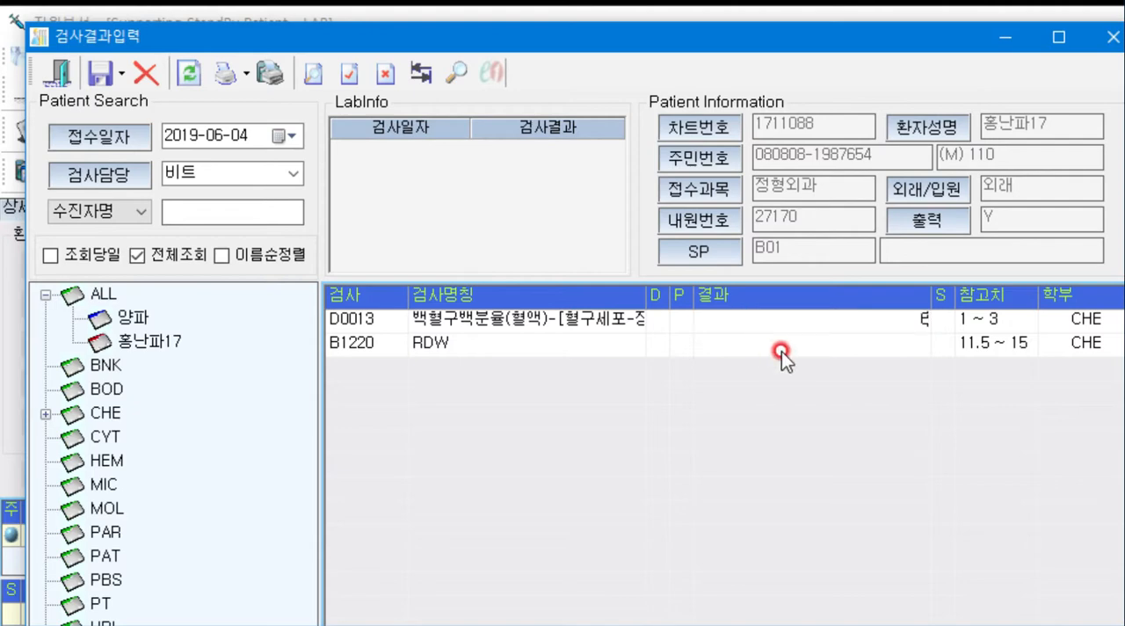
pyautogui.click(815, 347)
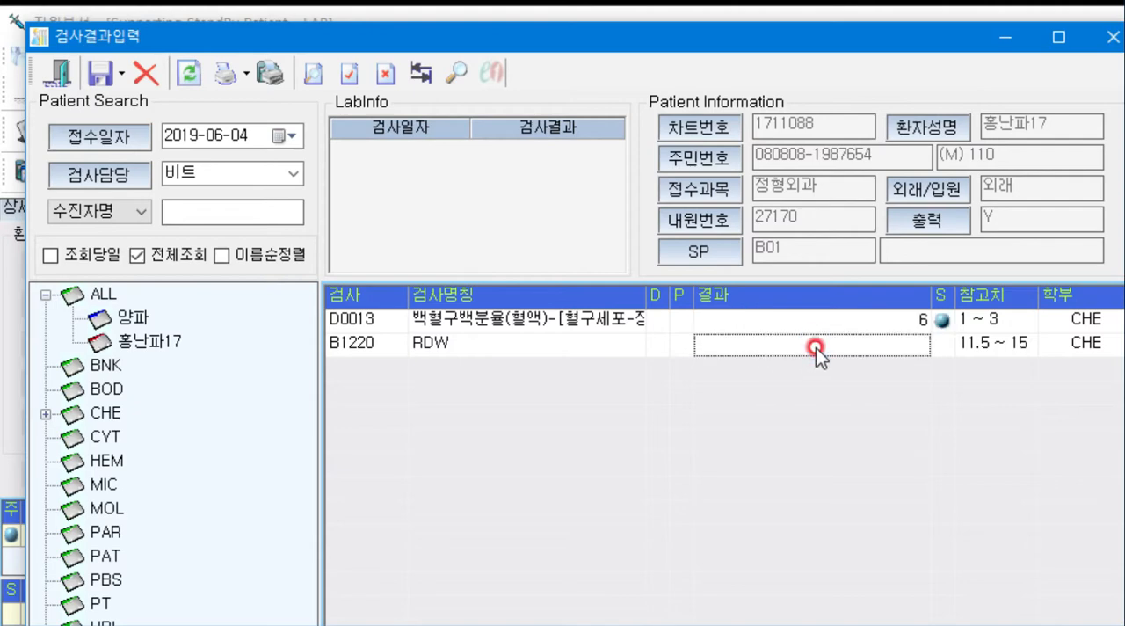
pyautogui.write('33')
pyautogui.press('Return')
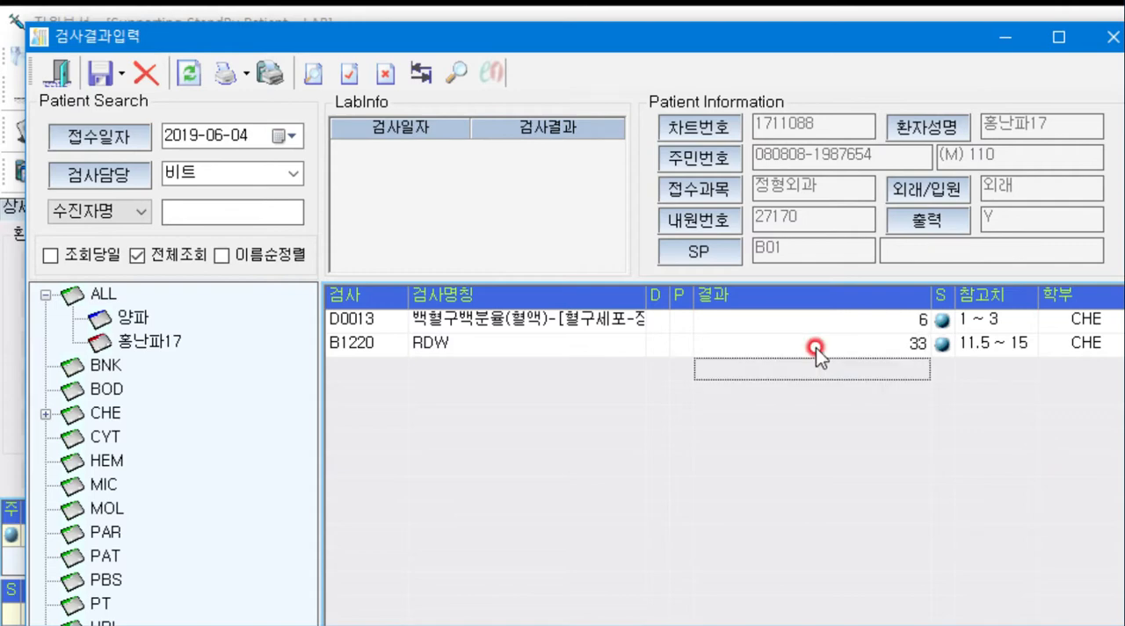
# - Save both test results as the final report (최종보고), confirm, and close result entry and the support department module
pyautogui.click(122, 74)
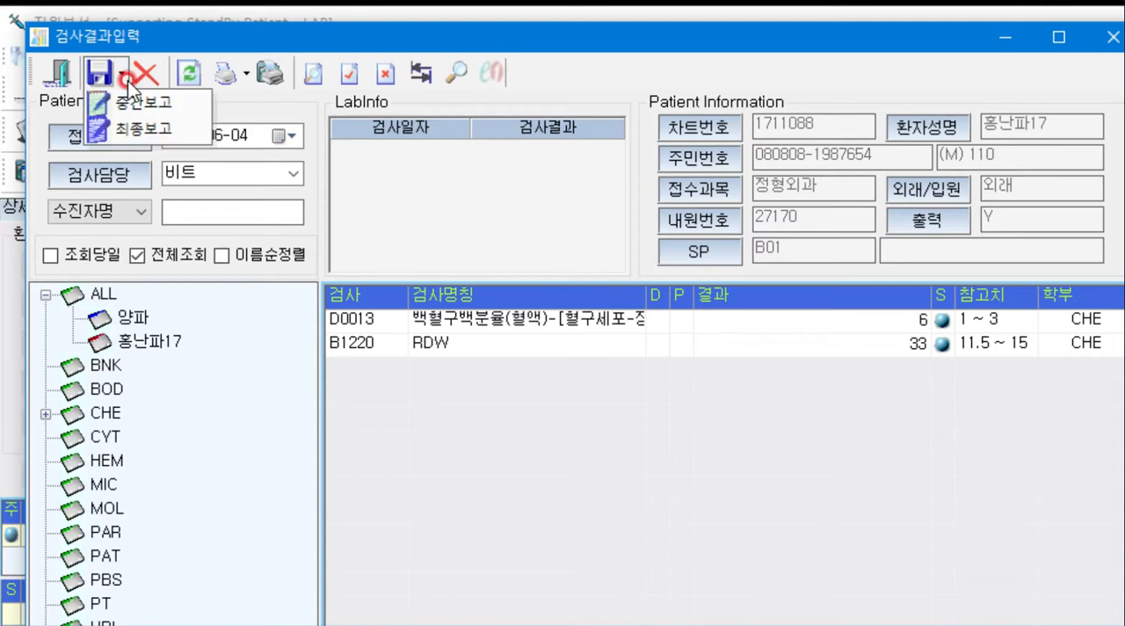
pyautogui.click(145, 129)
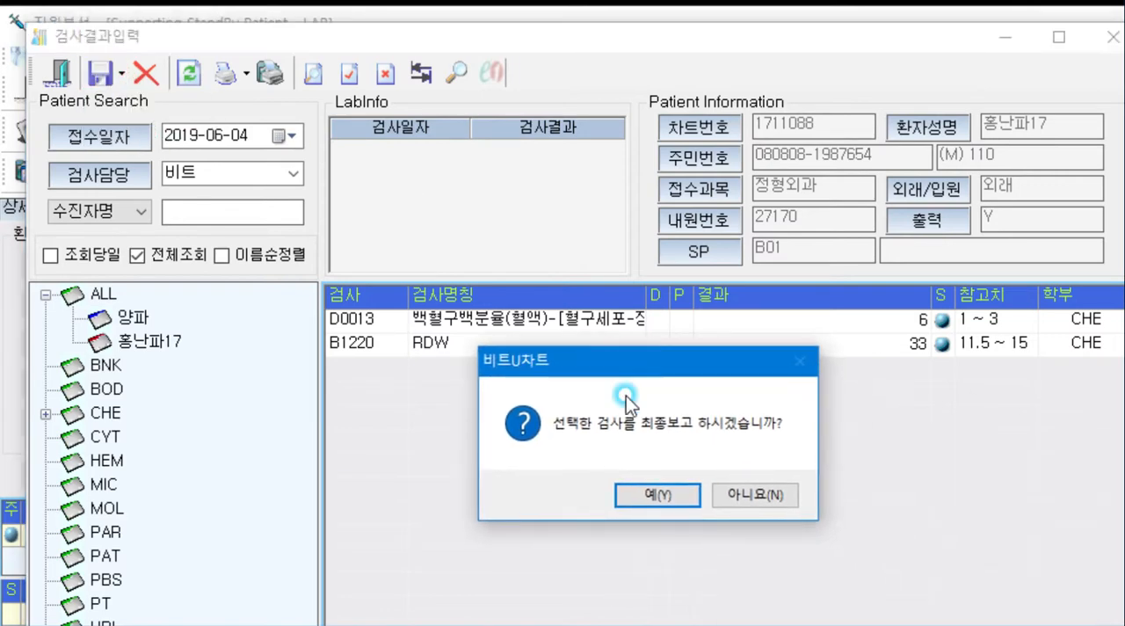
pyautogui.click(655, 493)
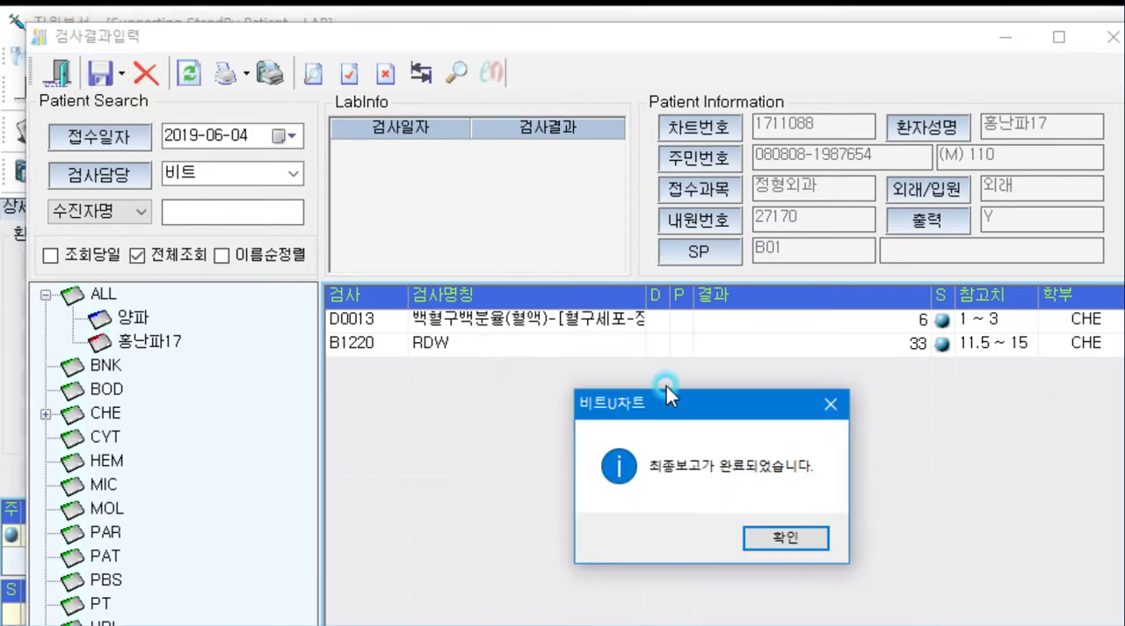
pyautogui.click(673, 485)
pyautogui.moveTo(932, 38); pyautogui.dragTo(866, 52)
pyautogui.click(1044, 53)
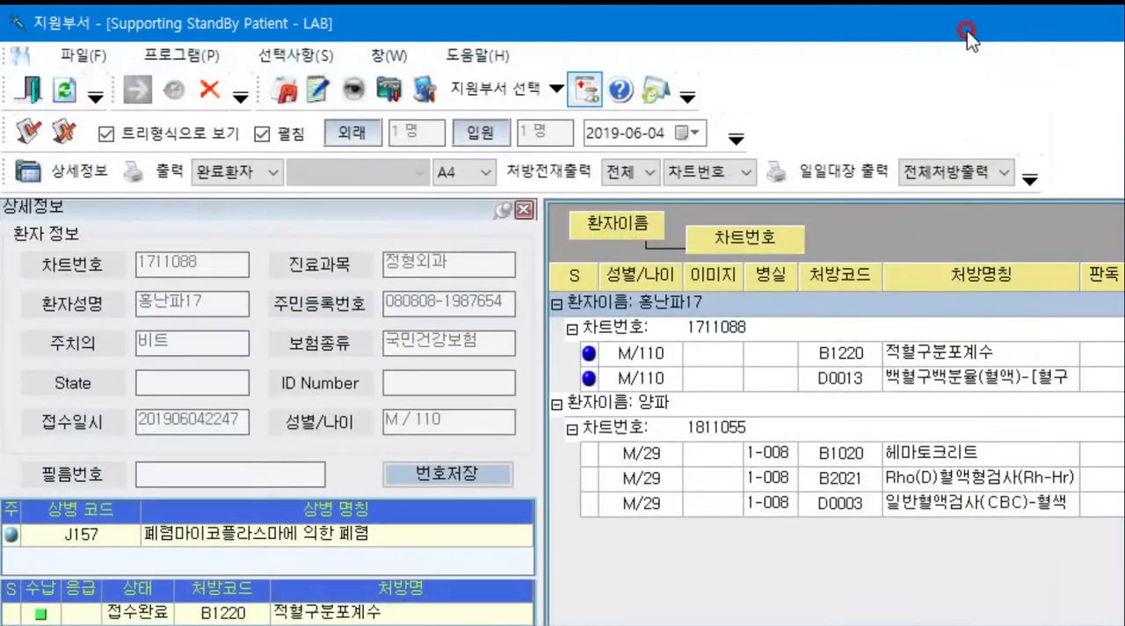
pyautogui.click(1105, 23)
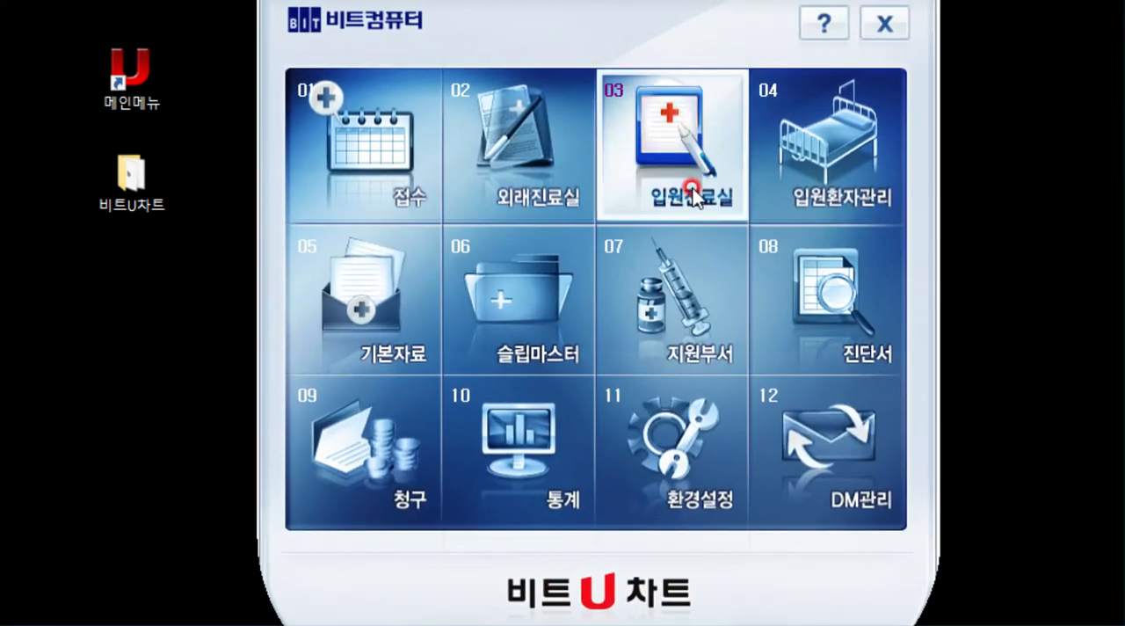
# - Open the outpatient clinic module (외래진료실) and load the patient's 2019-06-04 visit by chart number
pyautogui.click(531, 188)
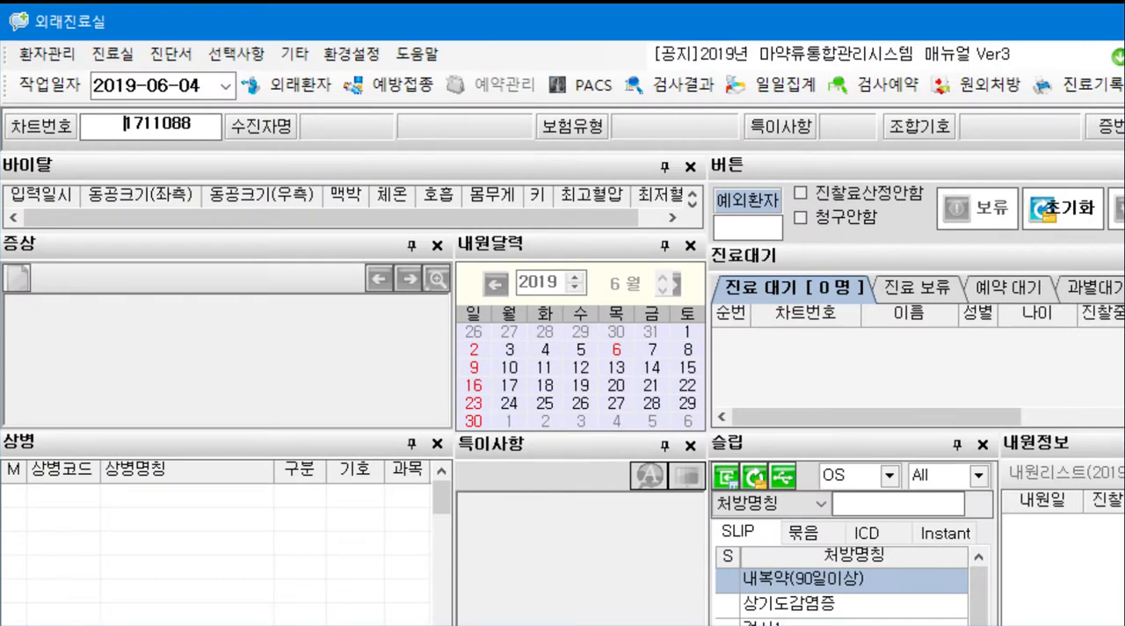
pyautogui.click(183, 123)
pyautogui.press('Return')
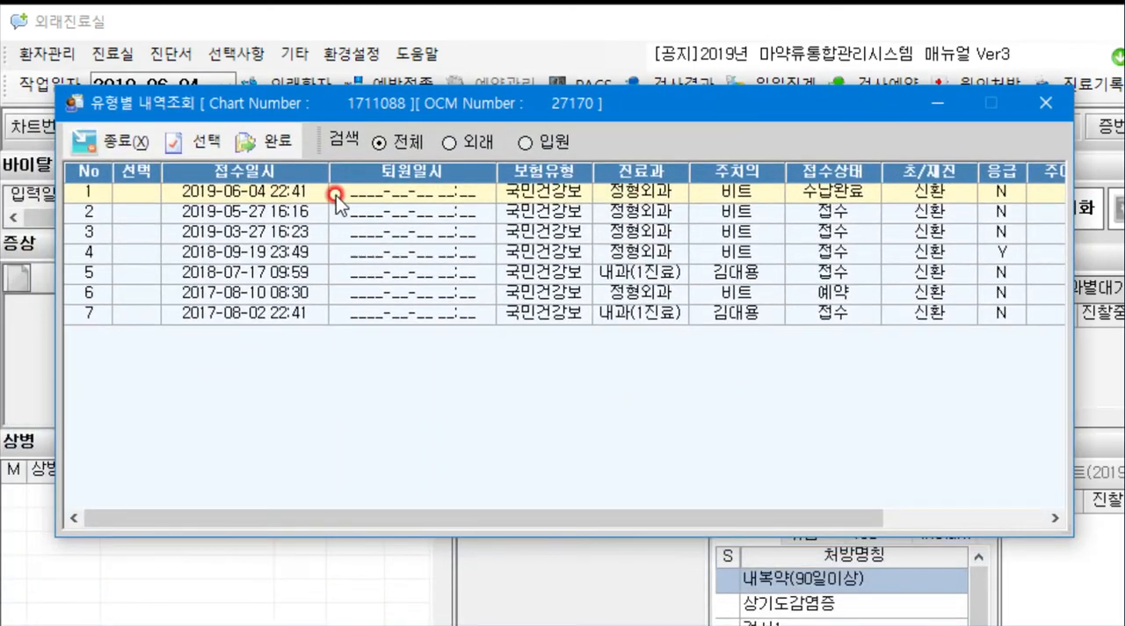
pyautogui.doubleClick(280, 191)
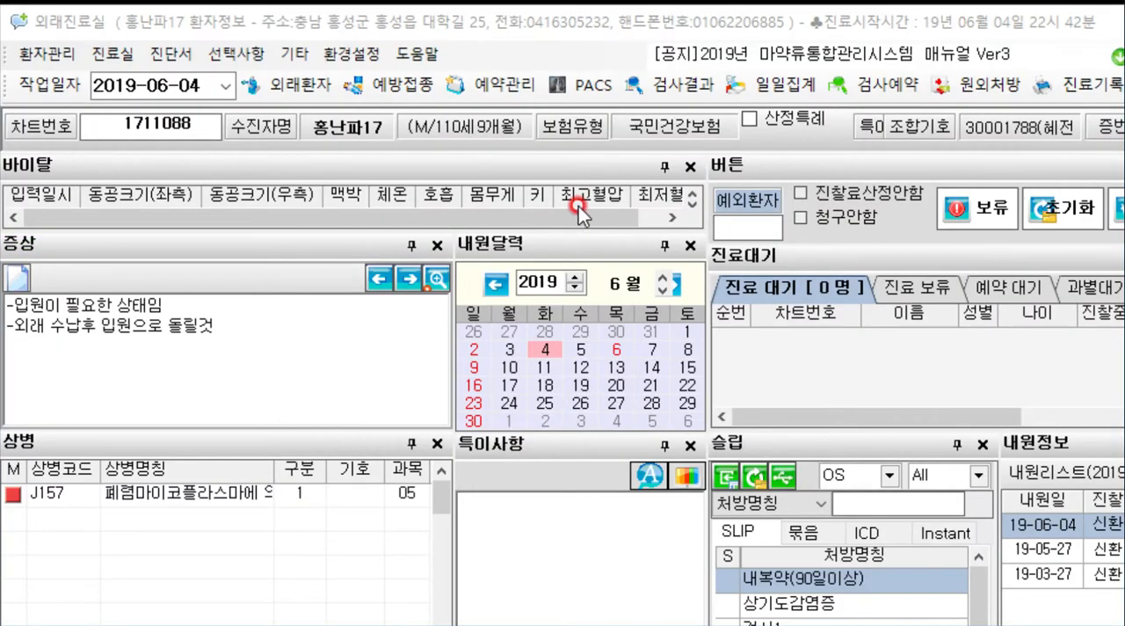
# - View the patient's 2019-06-04 LAB entry in the test results (검사결과), then close the results and the clinic module
pyautogui.click(692, 25)
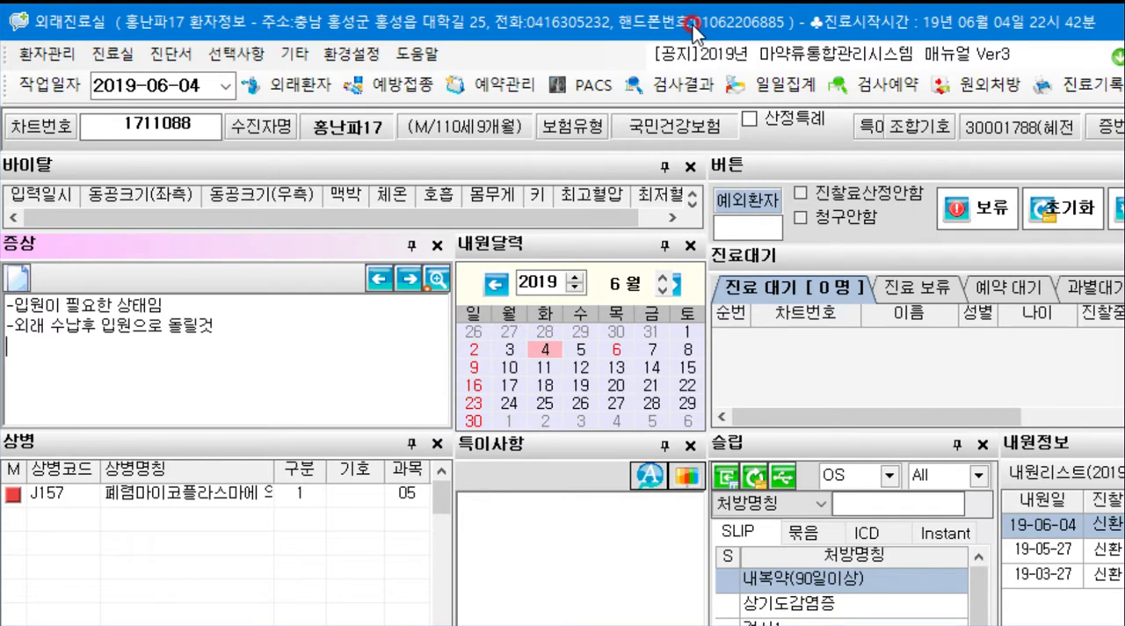
pyautogui.click(684, 85)
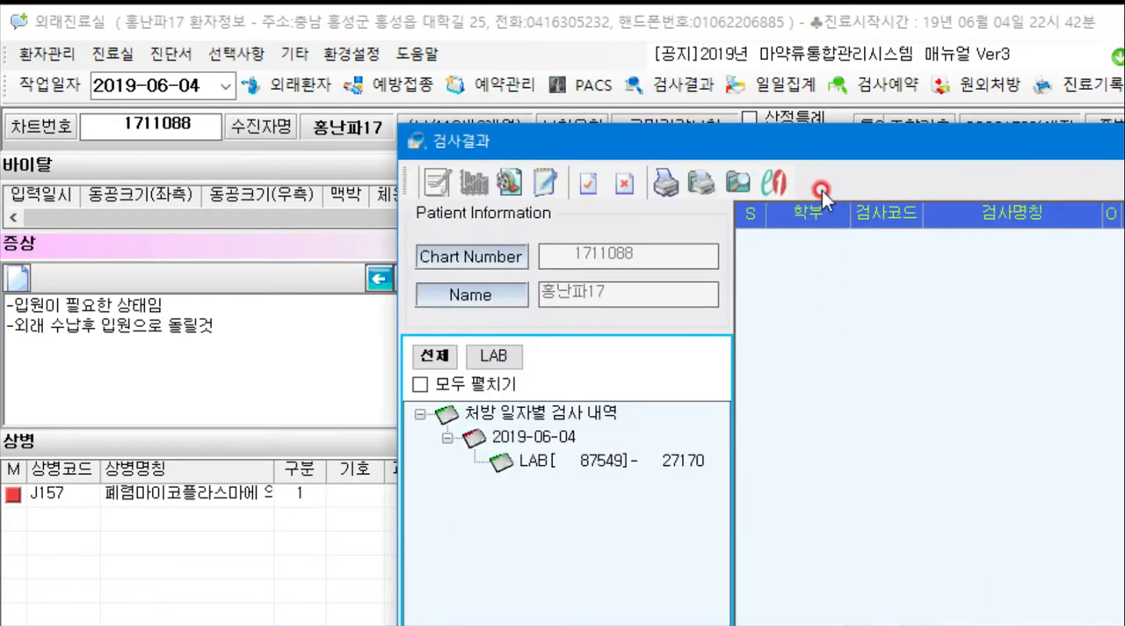
pyautogui.moveTo(831, 144); pyautogui.dragTo(460, 35)
pyautogui.click(191, 350)
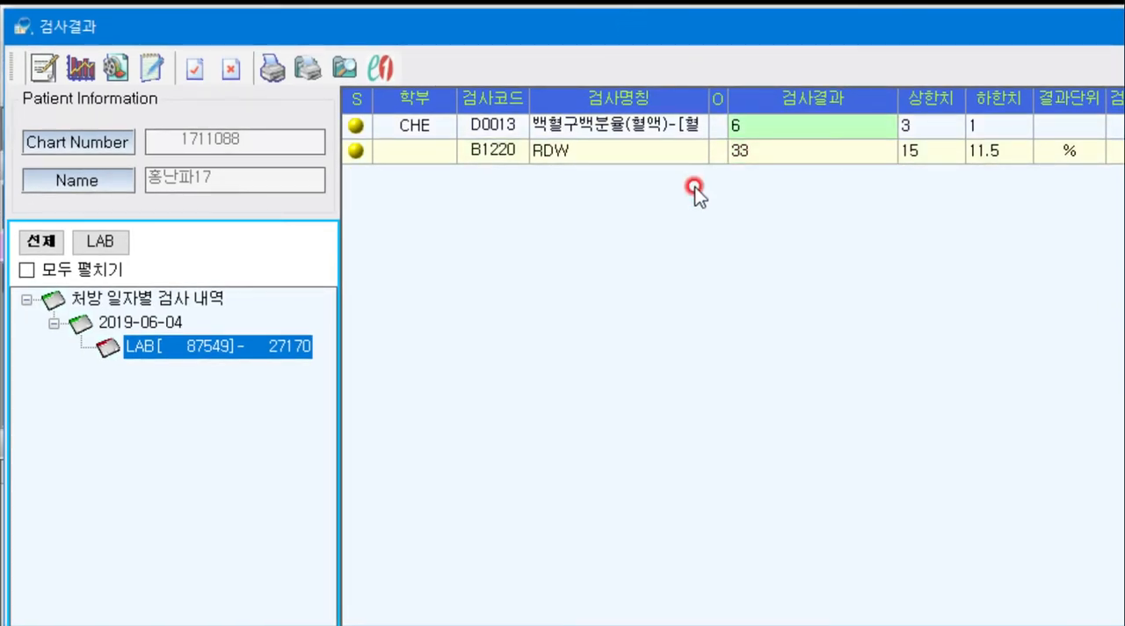
pyautogui.press('Escape')
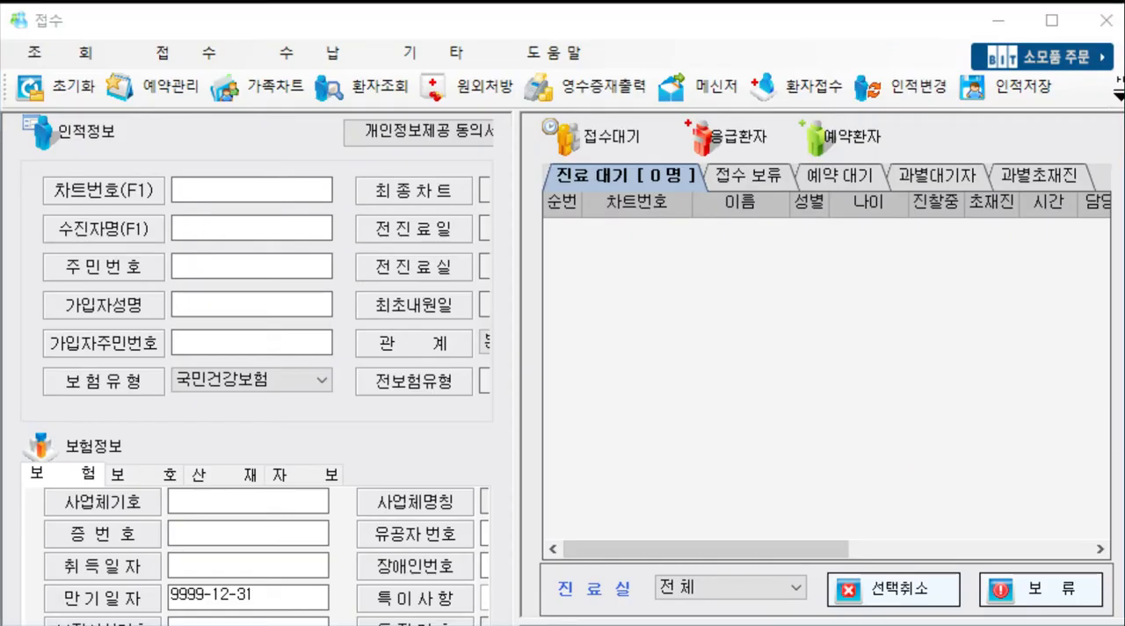
pyautogui.click(890, 17)
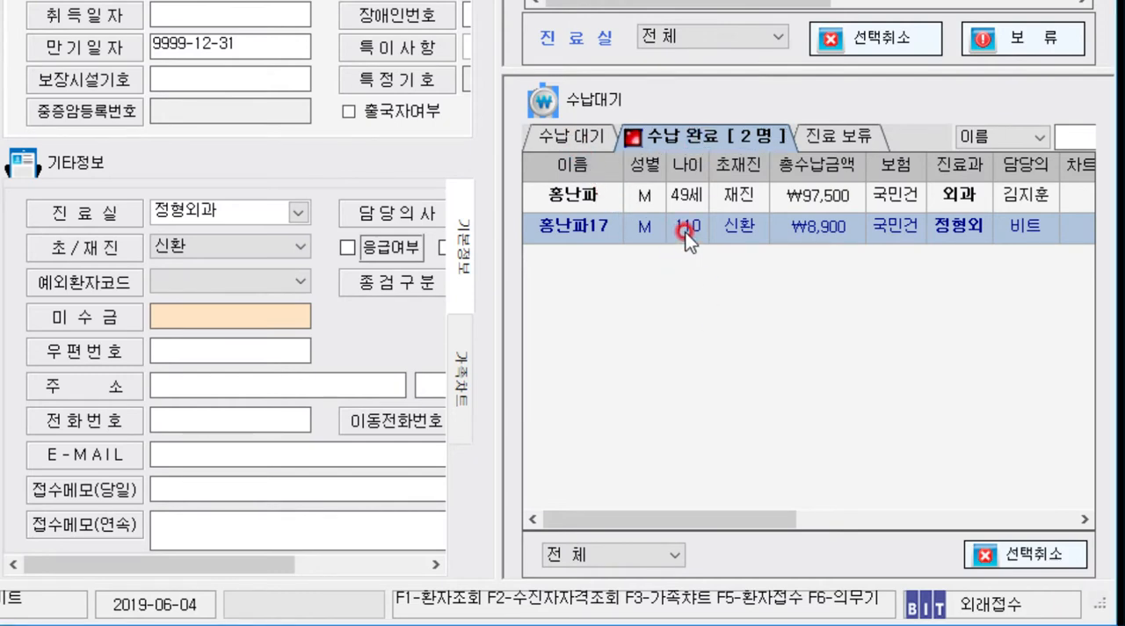
# - Start admission conversion (입원전환) for the selected paid patient and assign bed 2 in room 1-005
pyautogui.rightClick(611, 228)
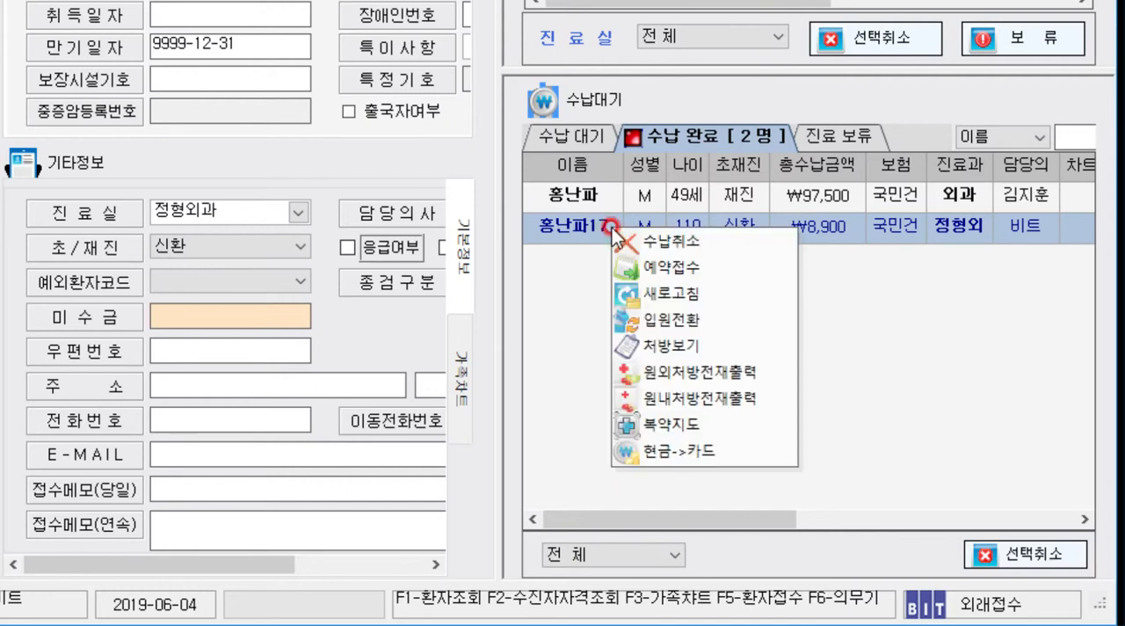
pyautogui.click(657, 321)
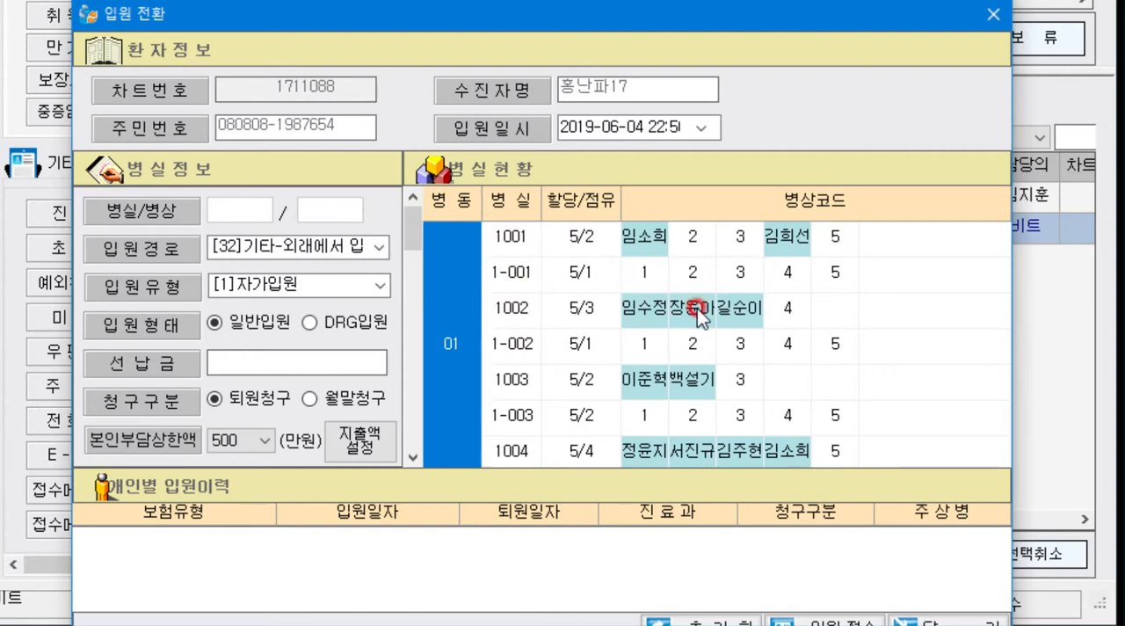
pyautogui.scroll(-2, 678, 376)
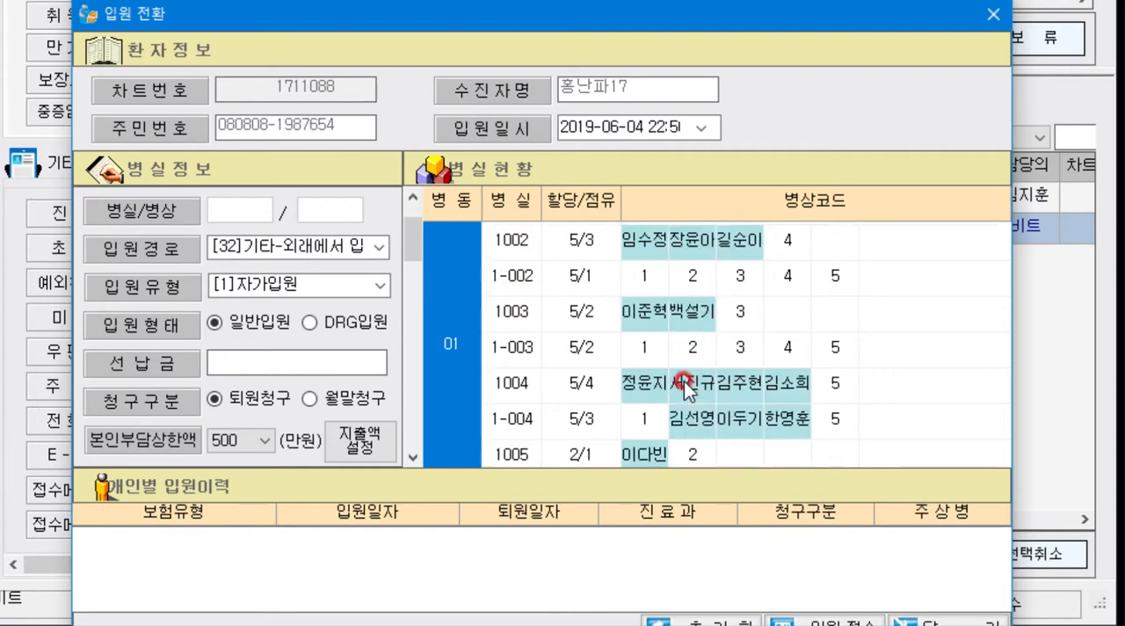
pyautogui.scroll(-1, 682, 419)
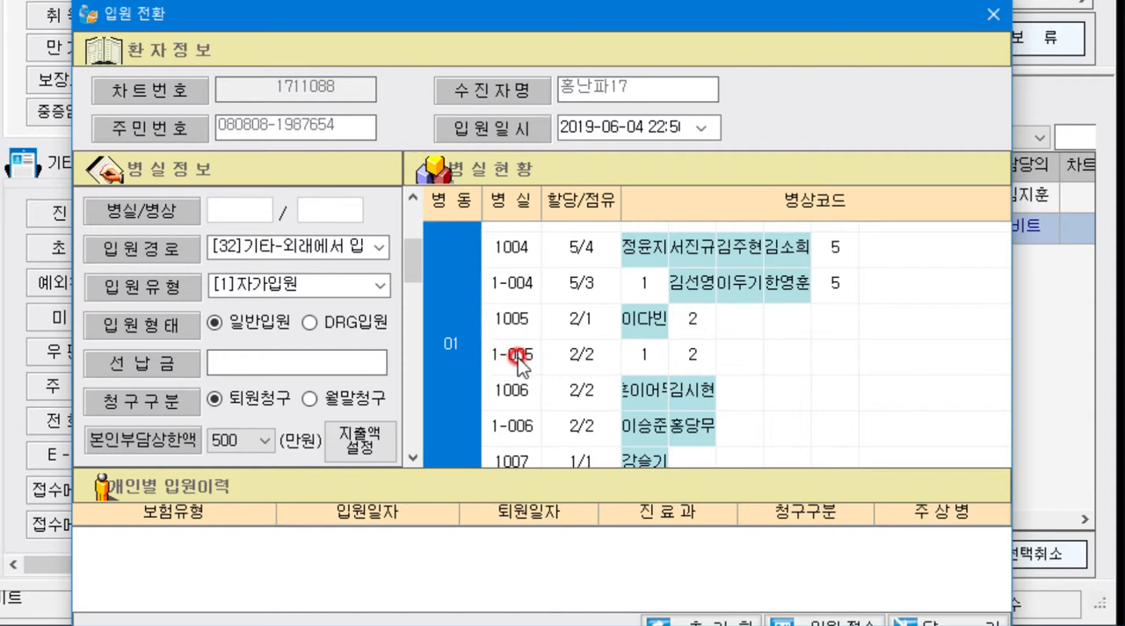
pyautogui.click(694, 361)
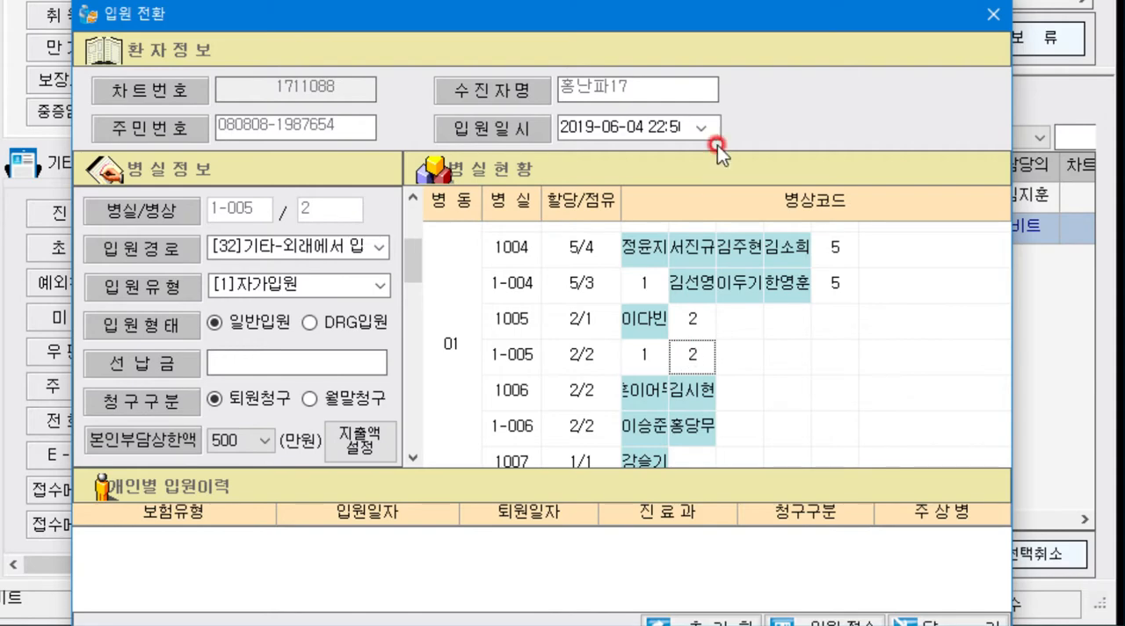
# - Submit the admission registration (입원접수), confirm saving, and answer the question about carrying over the outpatient prescriptions
pyautogui.moveTo(730, 19); pyautogui.dragTo(738, 0)
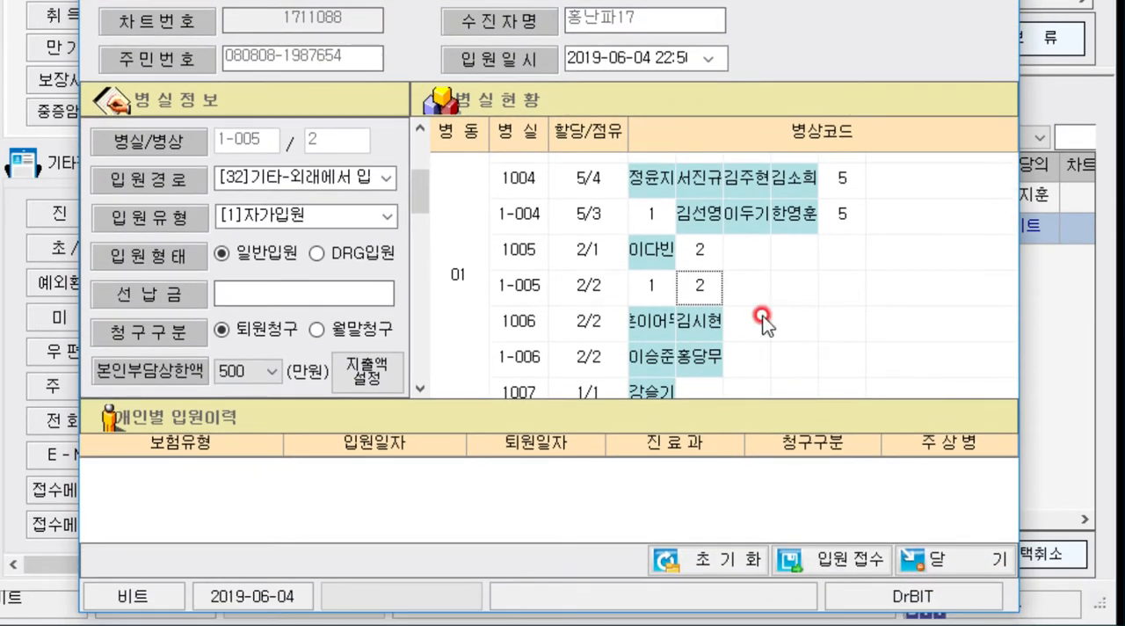
pyautogui.click(839, 557)
pyautogui.click(983, 99)
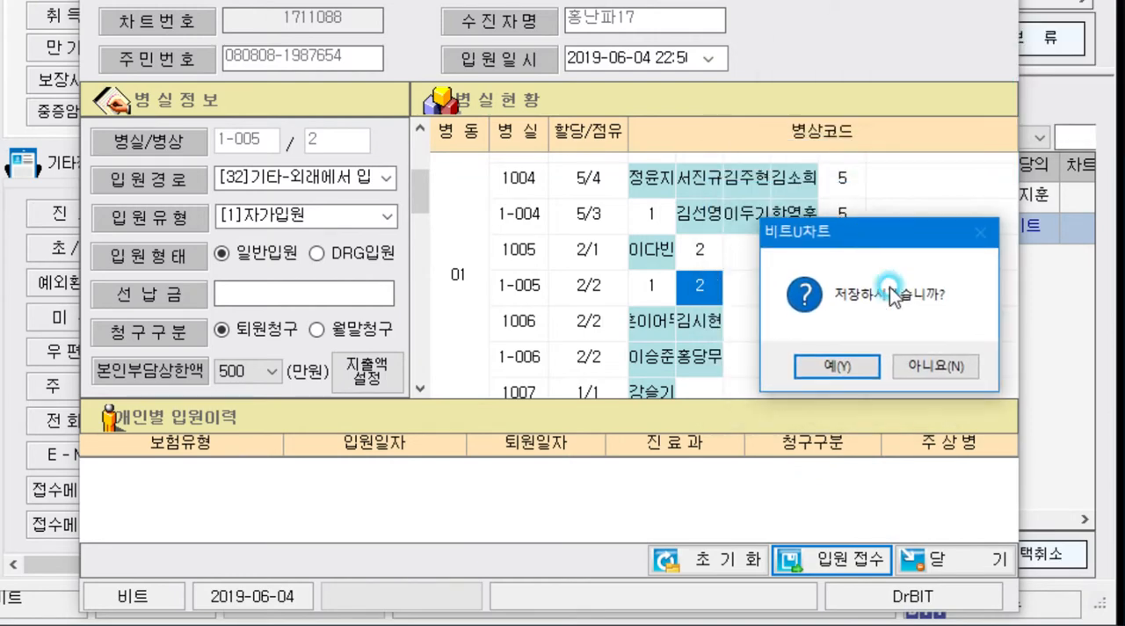
pyautogui.click(855, 366)
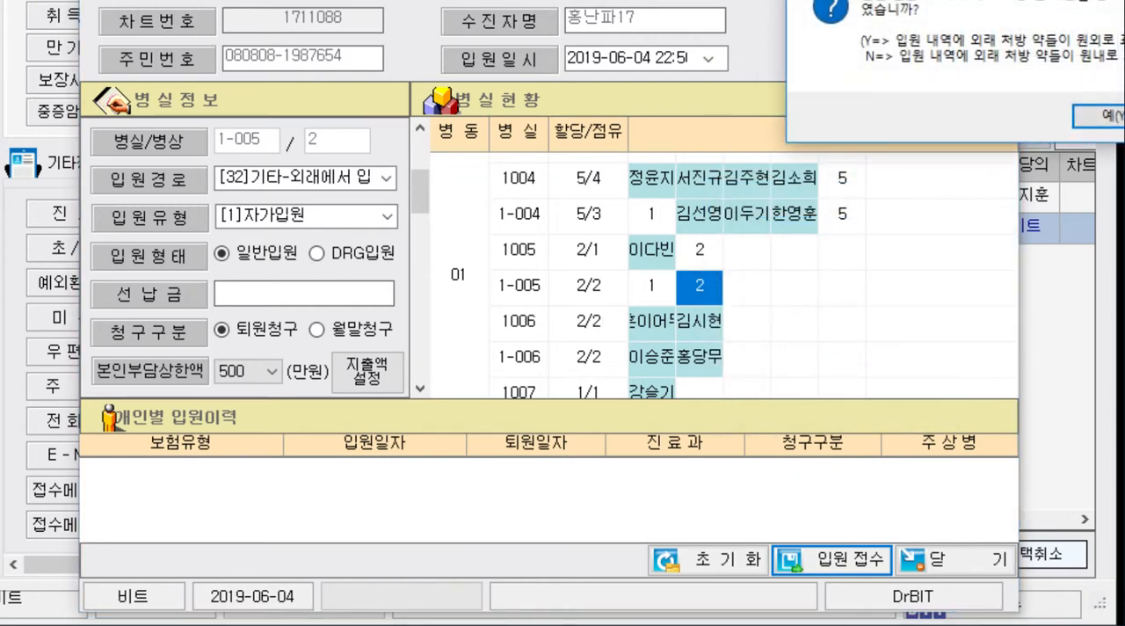
pyautogui.click(873, 332)
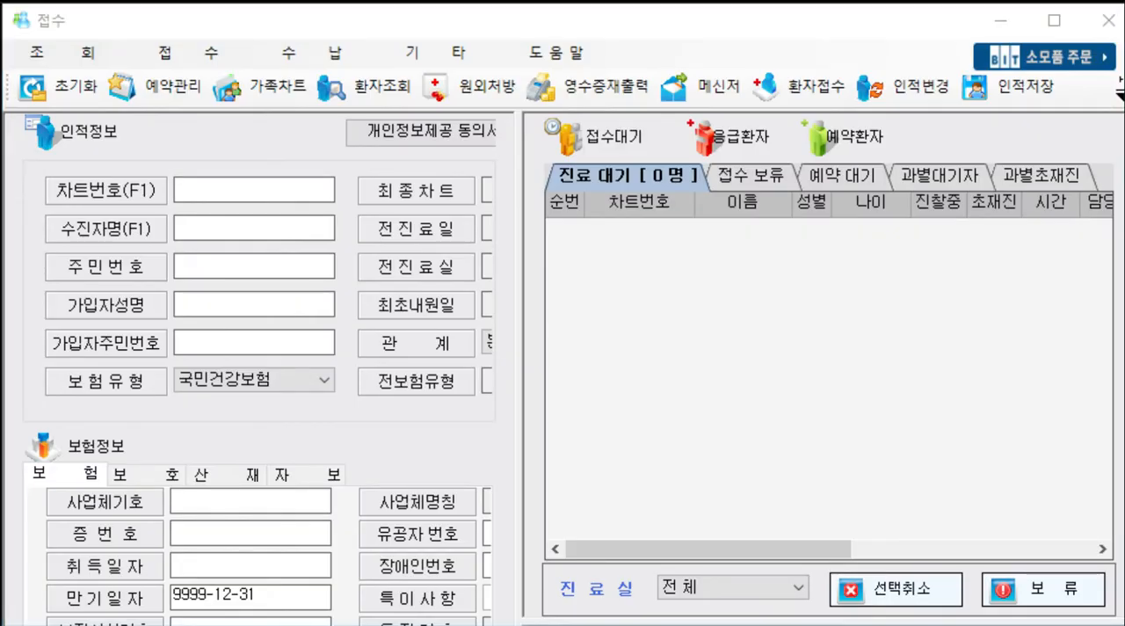
# - Open inpatient management (입원환자관리) from reception and log in by entering the account password
pyautogui.click(82, 53)
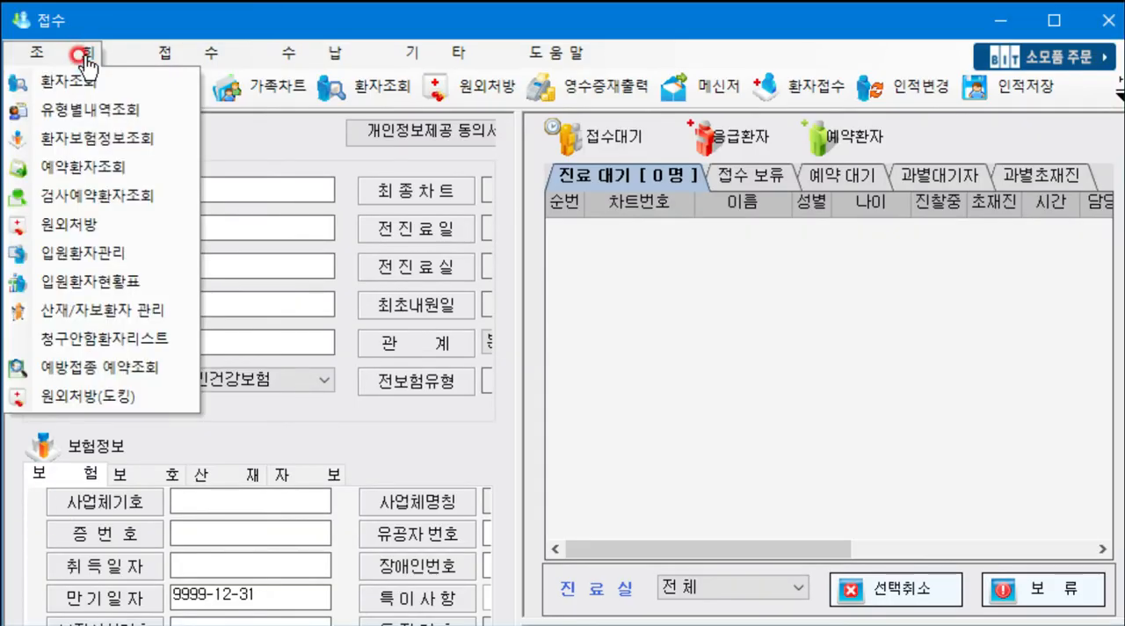
pyautogui.click(101, 252)
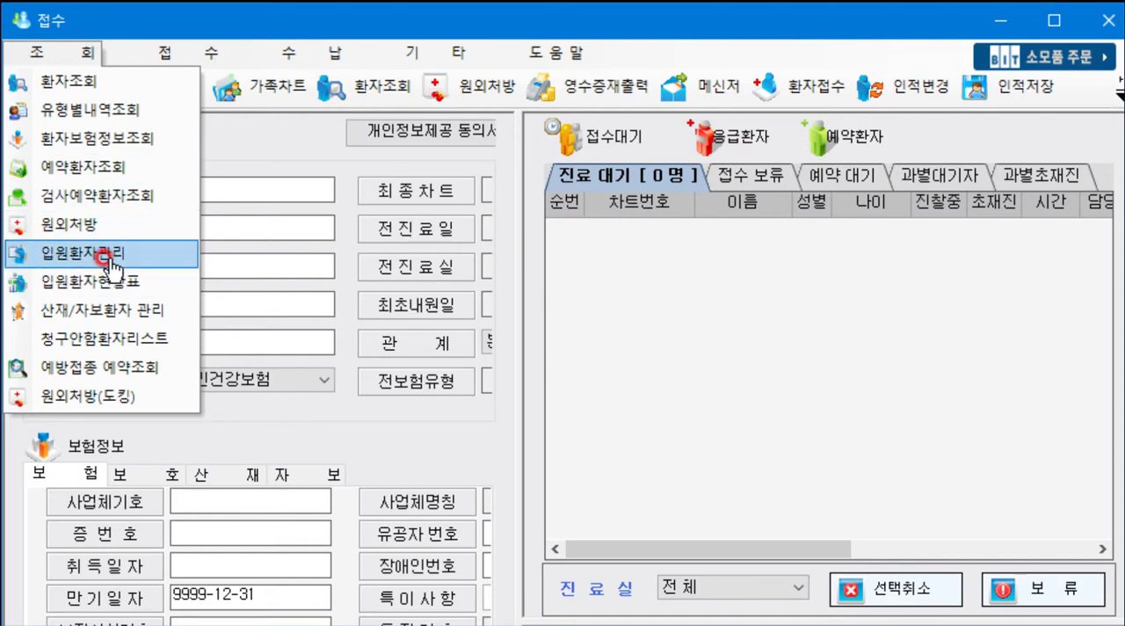
pyautogui.click(105, 257)
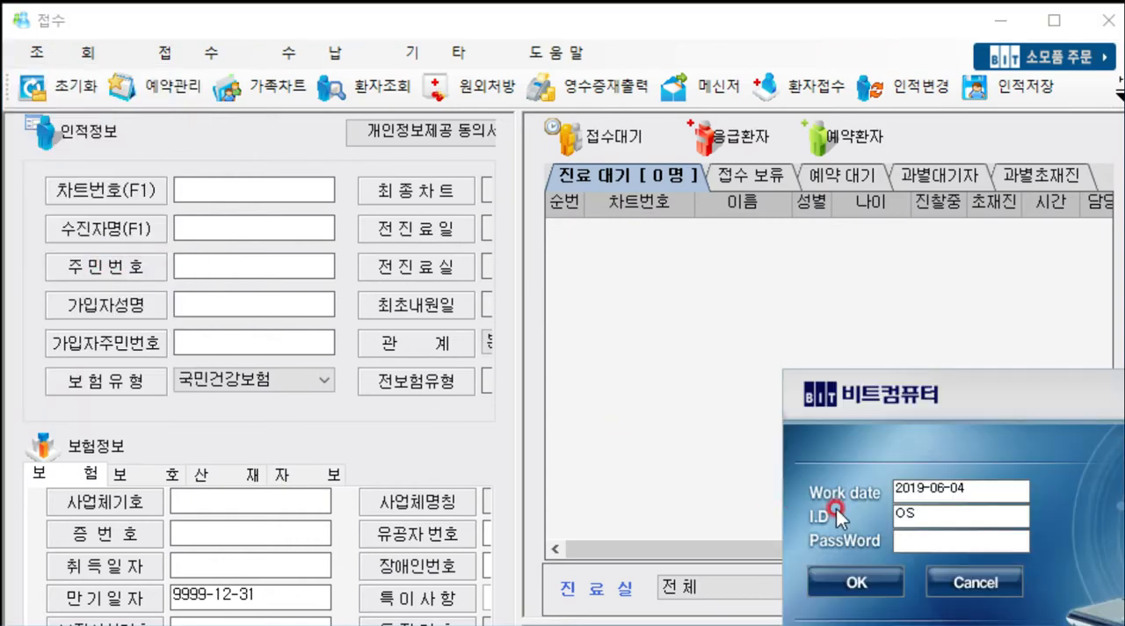
pyautogui.click(910, 538)
pyautogui.write('*')
pyautogui.click(882, 573)
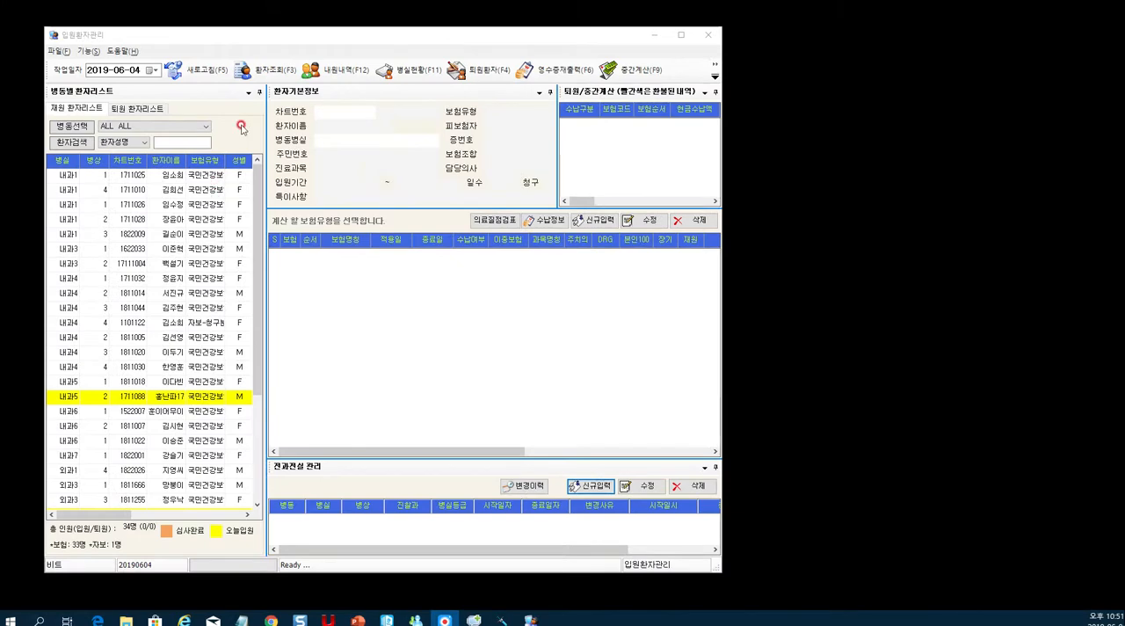
# - Select the newly admitted patient in room 내과5, bed 2, in the current inpatient list (재원 환자리스트)
pyautogui.click(257, 41)
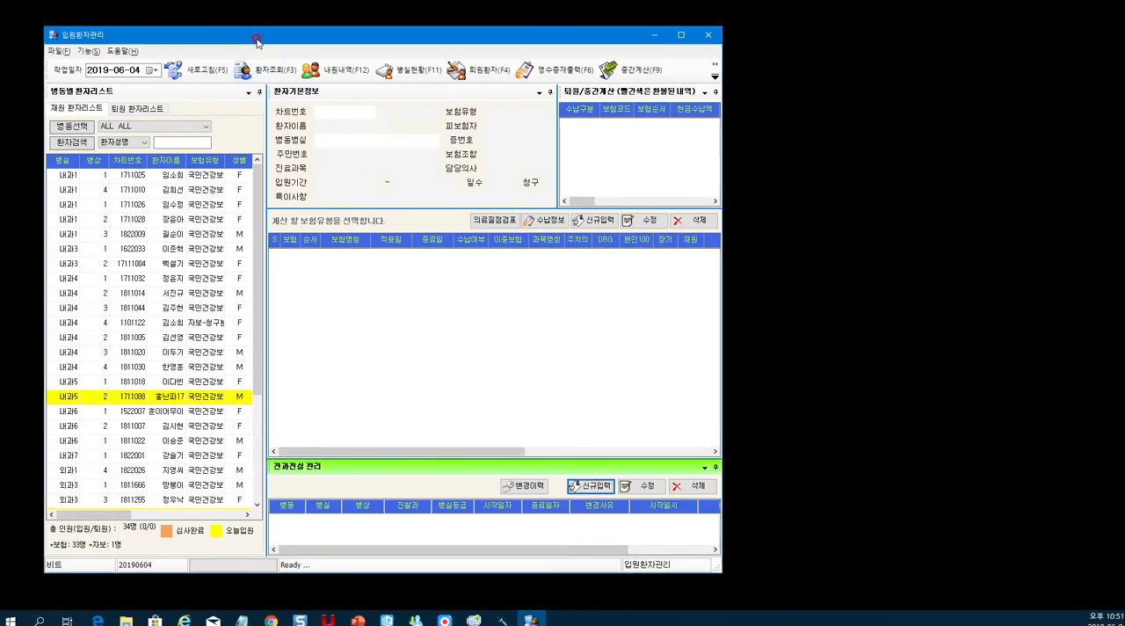
pyautogui.click(121, 426)
pyautogui.scroll(-2, 119, 404)
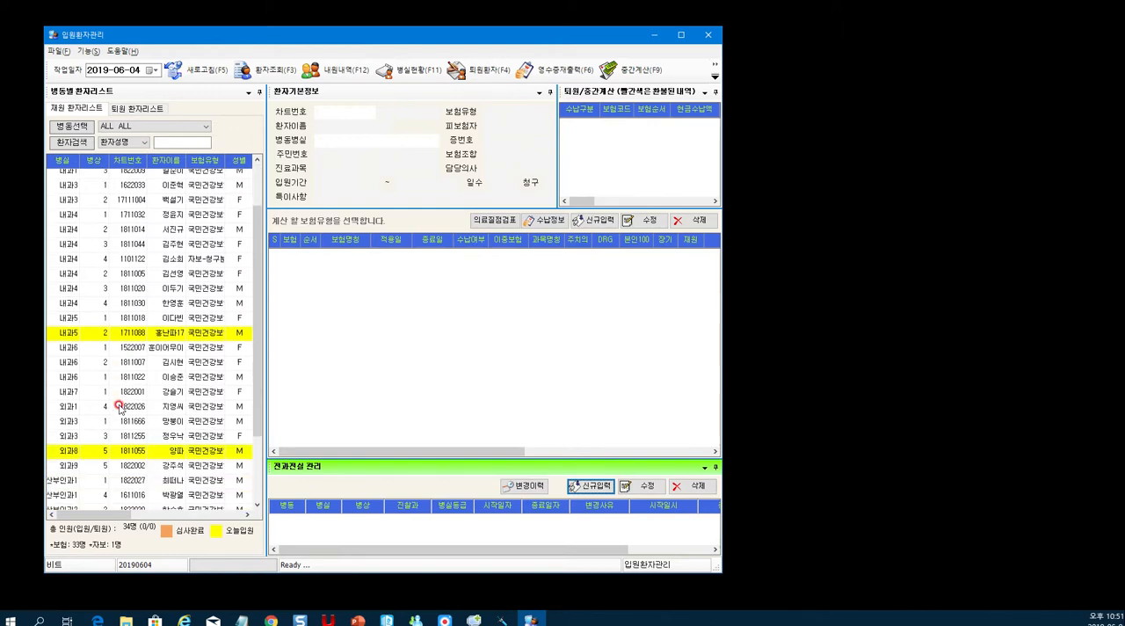
pyautogui.click(114, 337)
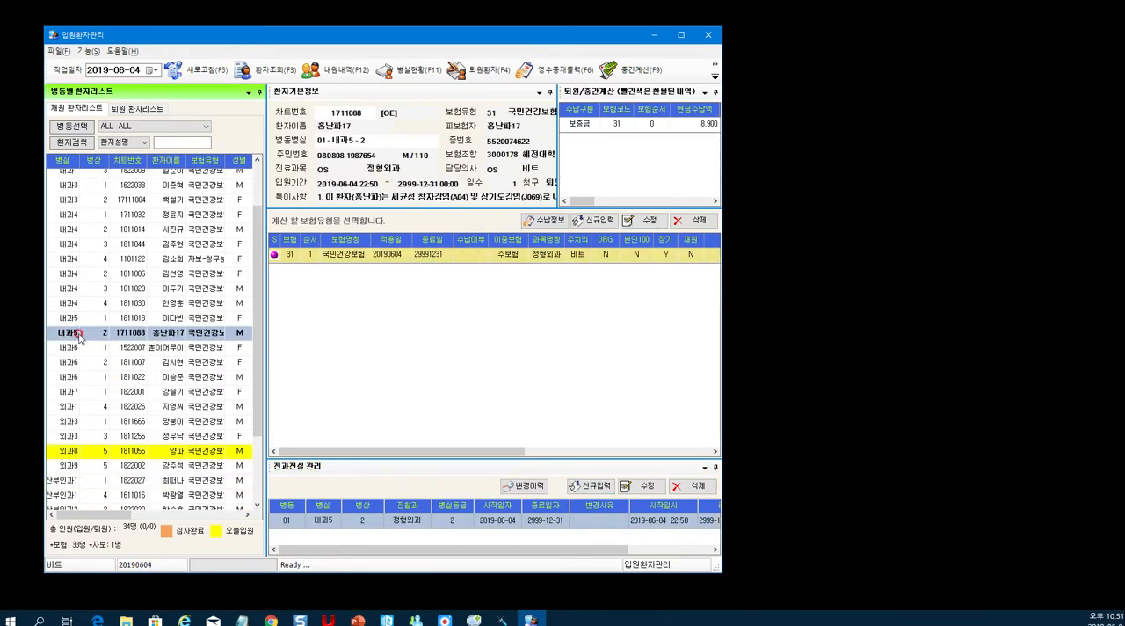
# - Check the admitted patient's ward, room and bed in the basic information (환자기본정보), and exit inpatient management, confirming the closure
pyautogui.click(350, 139)
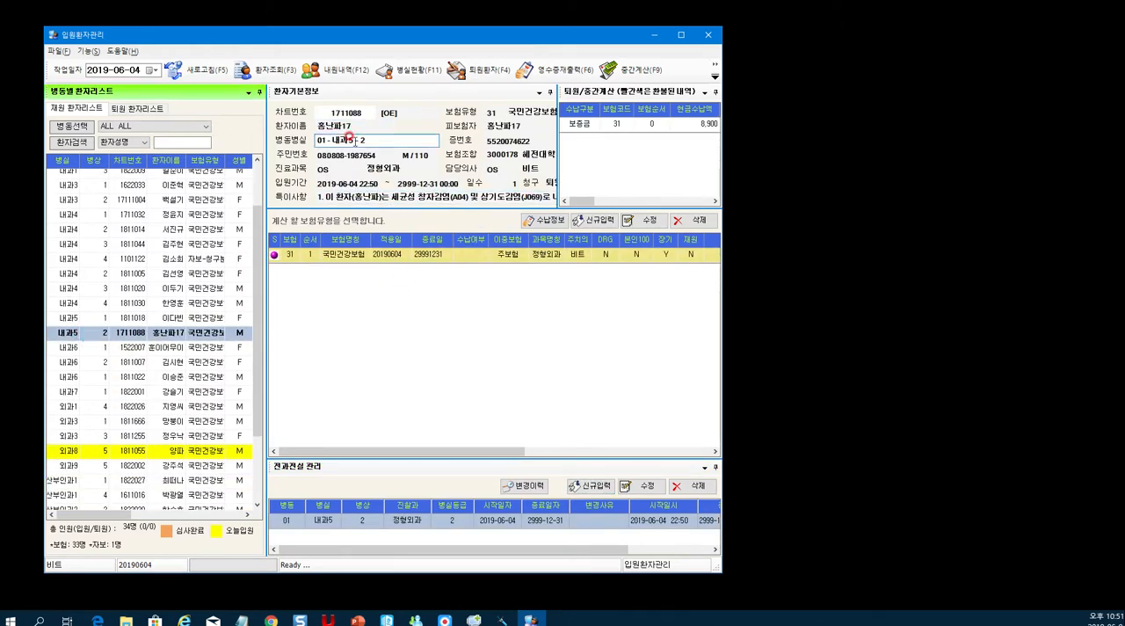
pyautogui.click(519, 383)
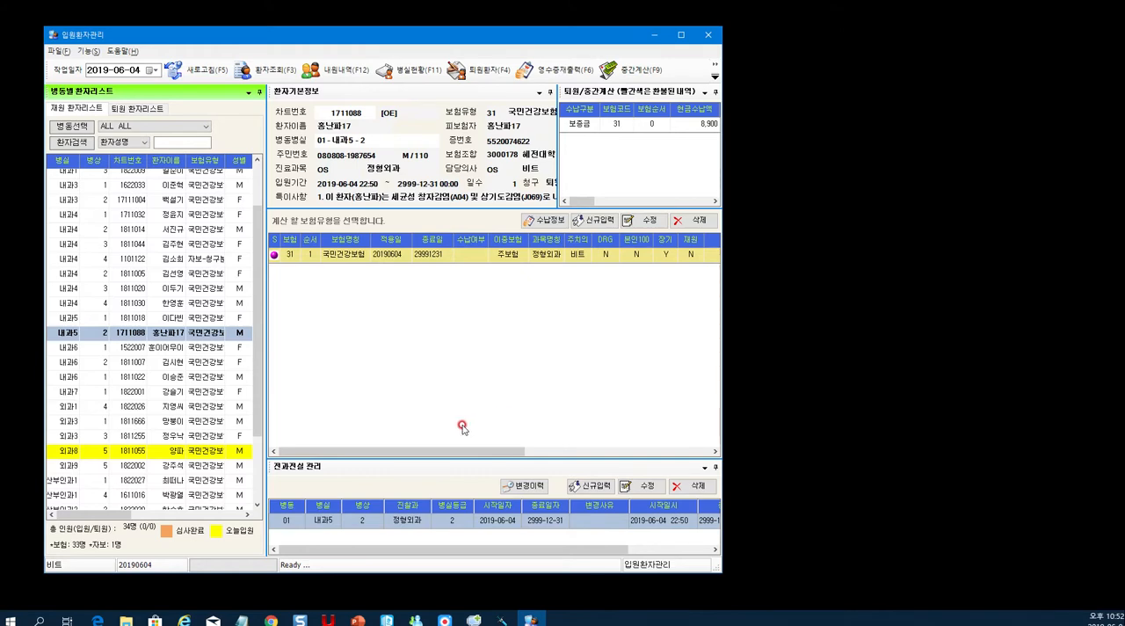
pyautogui.click(707, 34)
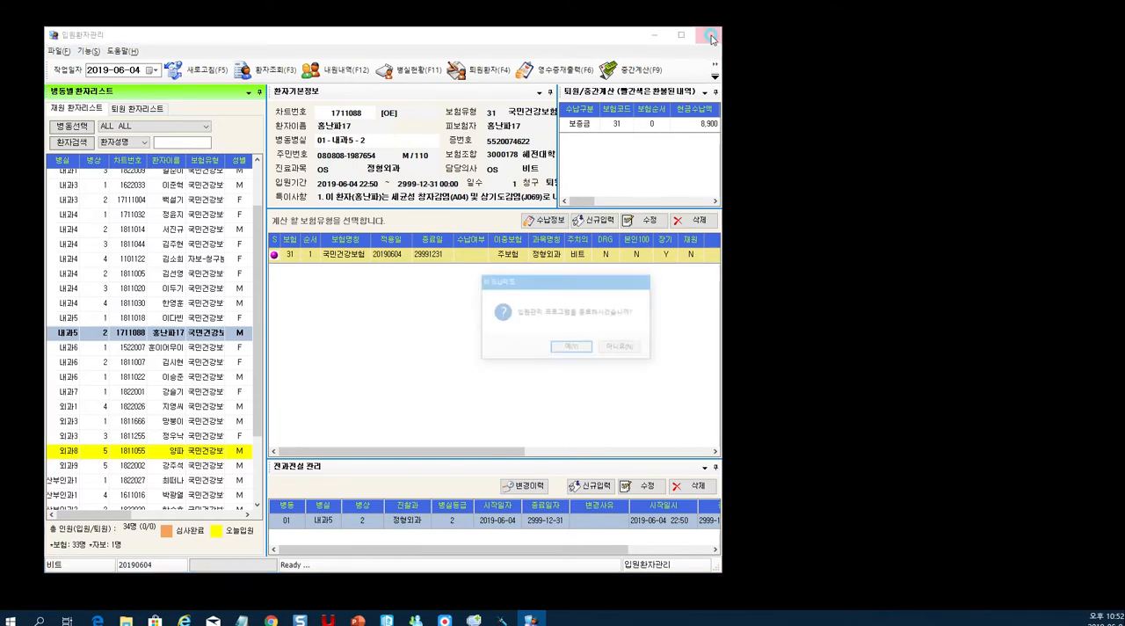
pyautogui.click(577, 350)
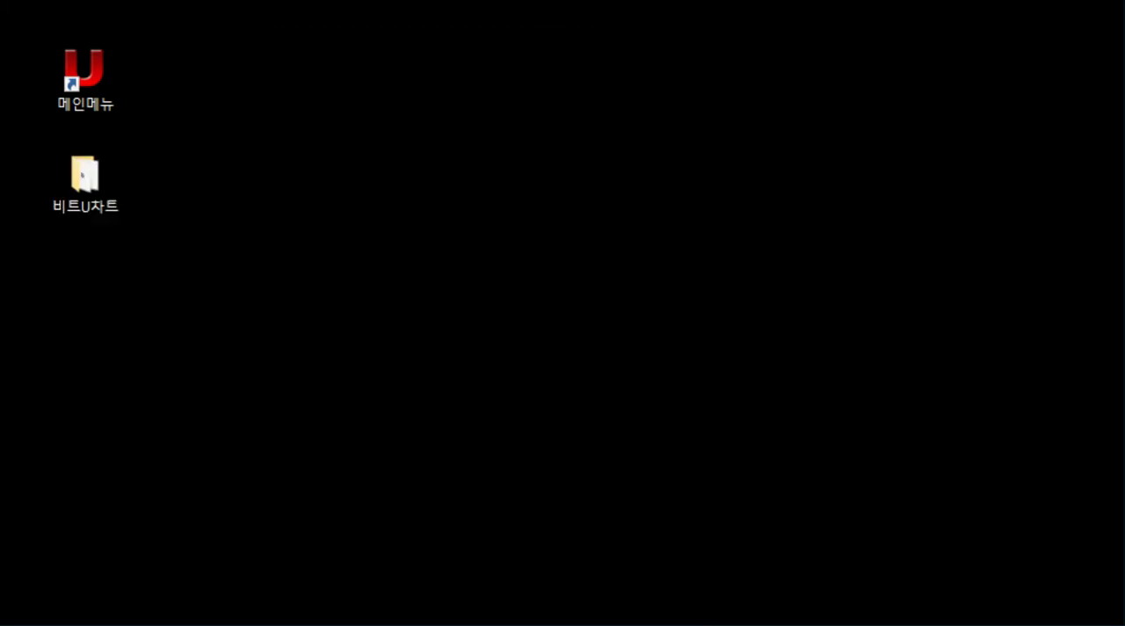
# - Open the nursing record program (BITRNurseRecord) from the 비트U차트 desktop folder and select the orthopedics patient in room 1-005
pyautogui.doubleClick(96, 185)
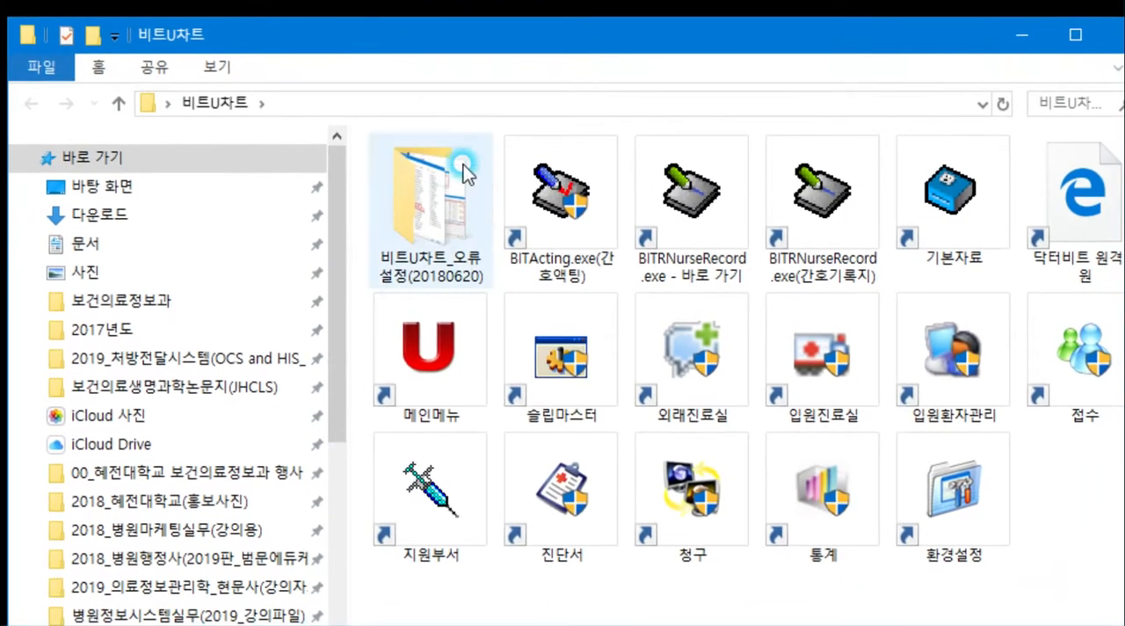
pyautogui.doubleClick(685, 220)
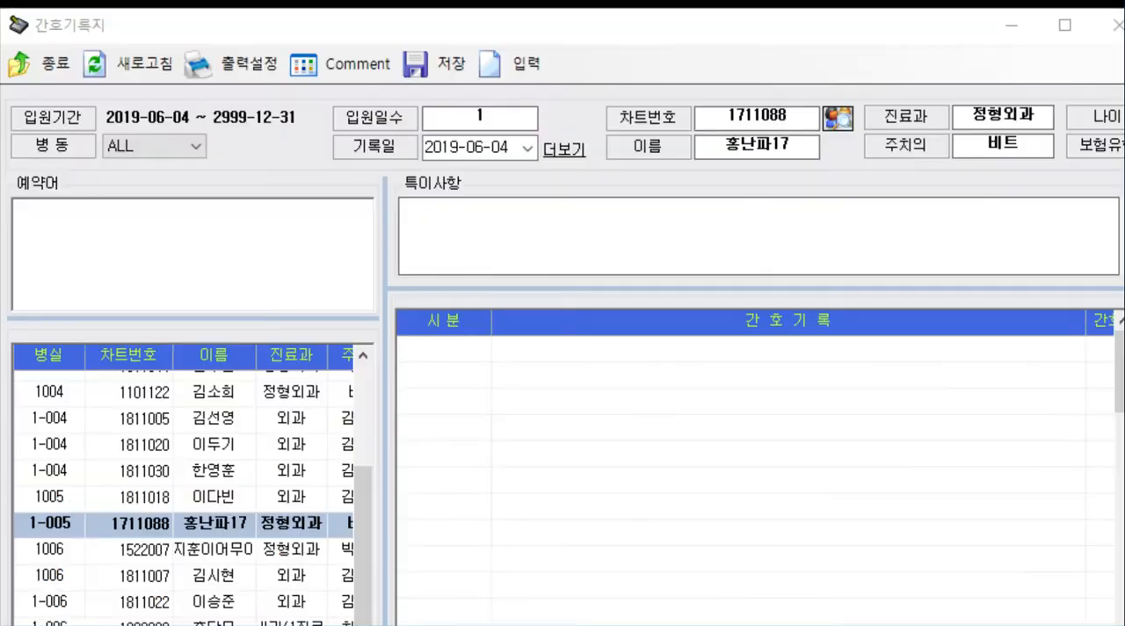
pyautogui.click(454, 28)
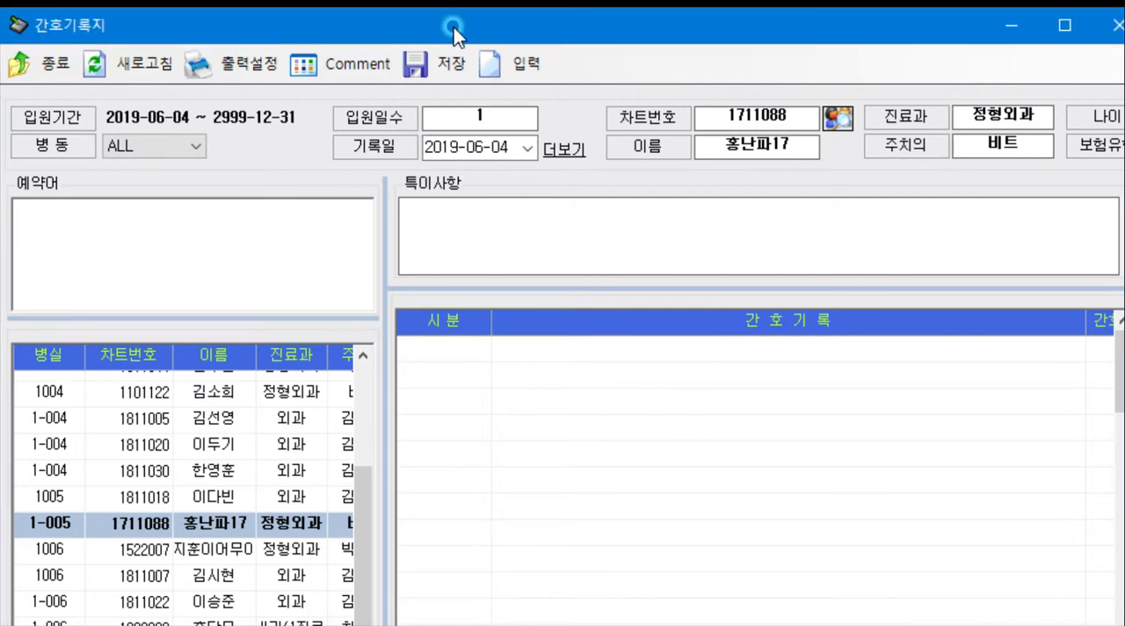
pyautogui.moveTo(454, 28); pyautogui.dragTo(458, 26)
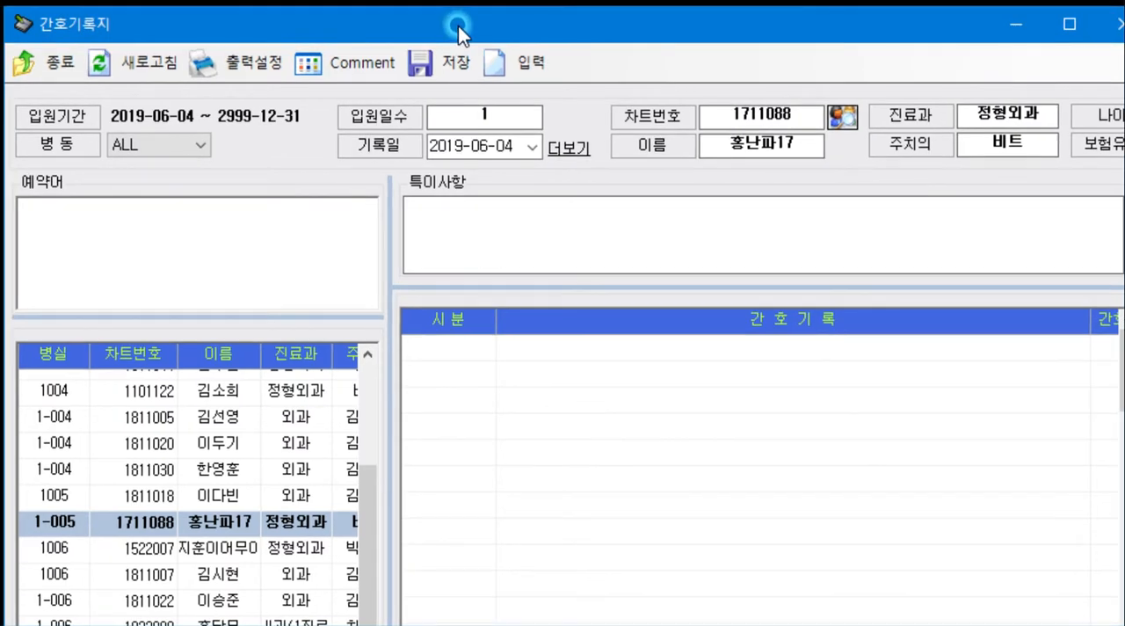
pyautogui.click(92, 524)
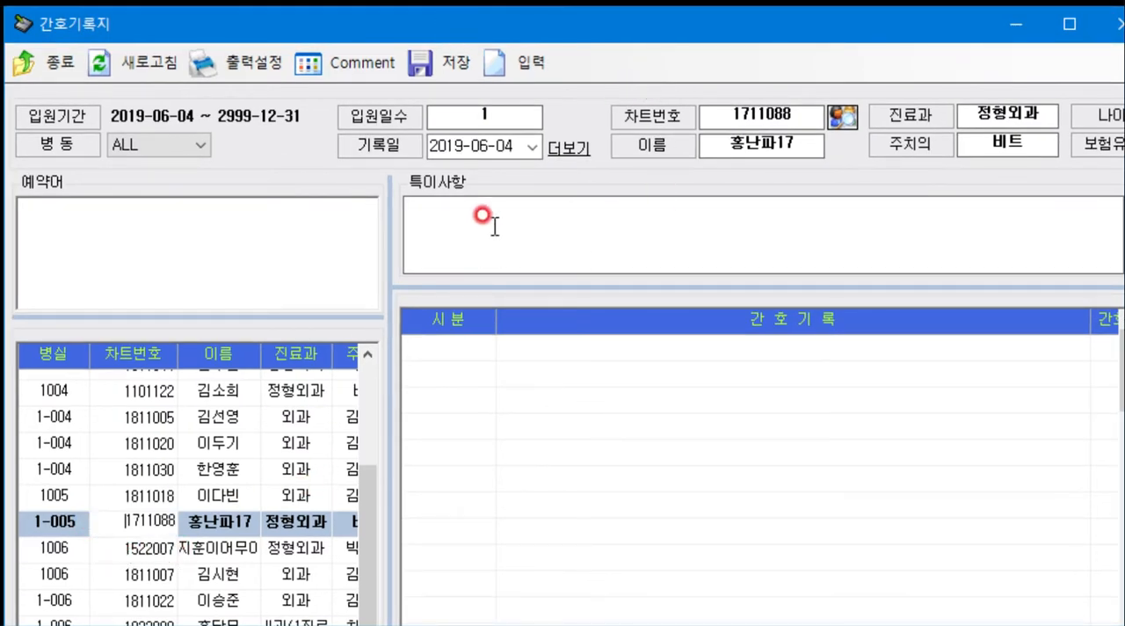
# - Paste the mycoplasma isolation notes into 특이사항, record the 1530 CBC(Em) results (SBC 6,4, Hb 13,8, Platelet 361, Sodium 159), and save the nursing record
pyautogui.click(530, 236)
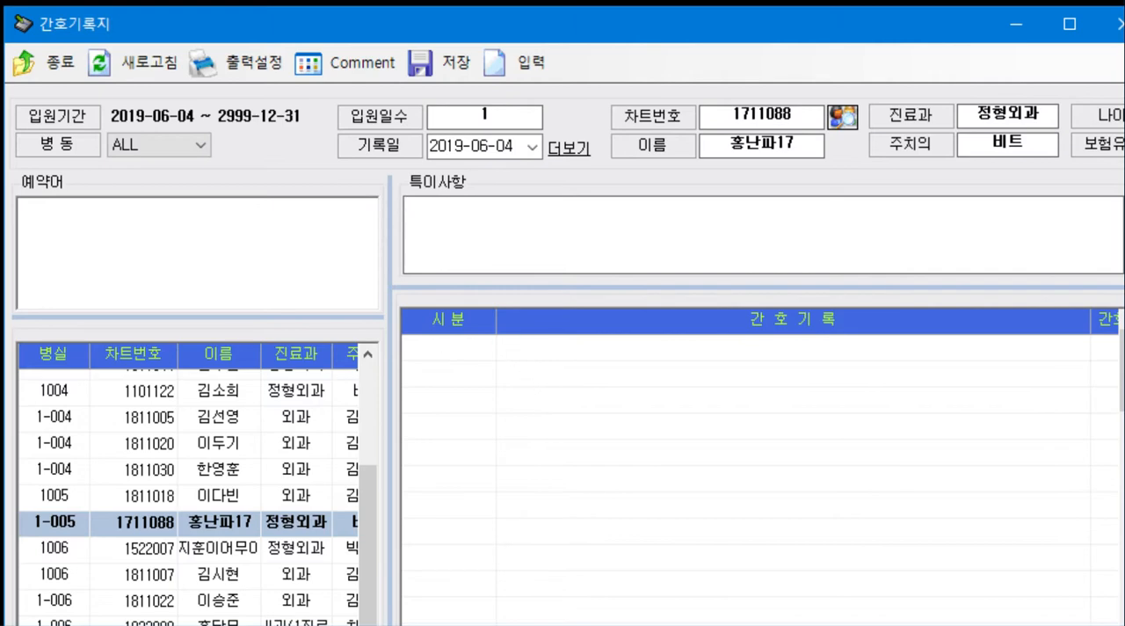
pyautogui.write('-위 환자는 마이코플라즈마 환자로 격리 수용이 필요함. -간호사분들은 검체 확인 및 병상간호시 주의해주시기바랍니다 -소아입원환자의 감염을 주의해야함.')
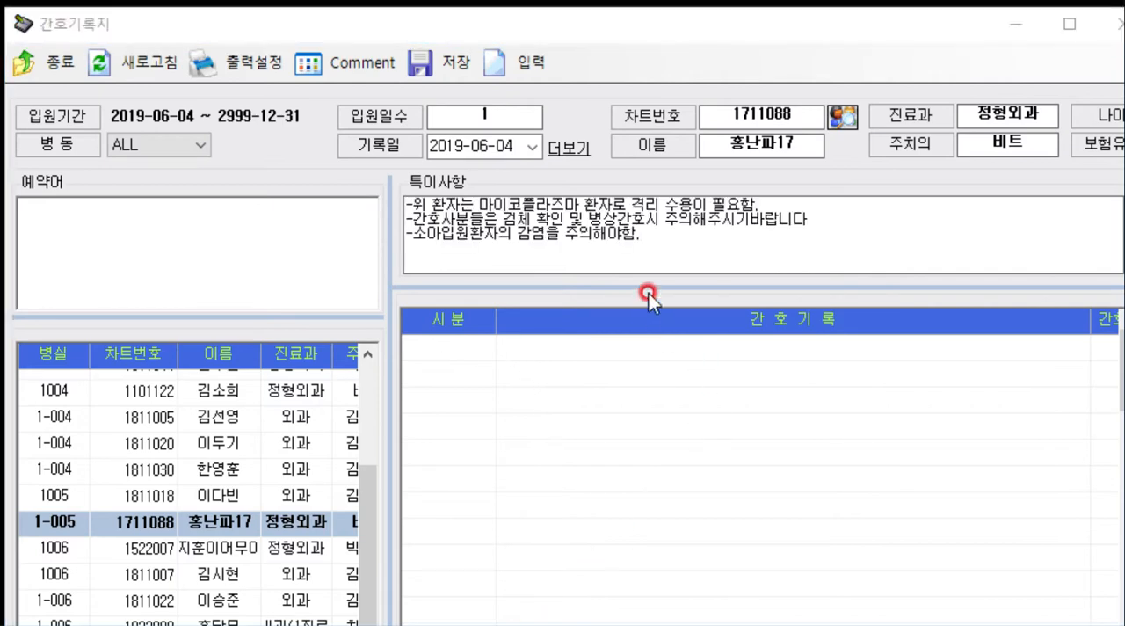
pyautogui.moveTo(648, 243); pyautogui.dragTo(377, 196)
pyautogui.click(688, 230)
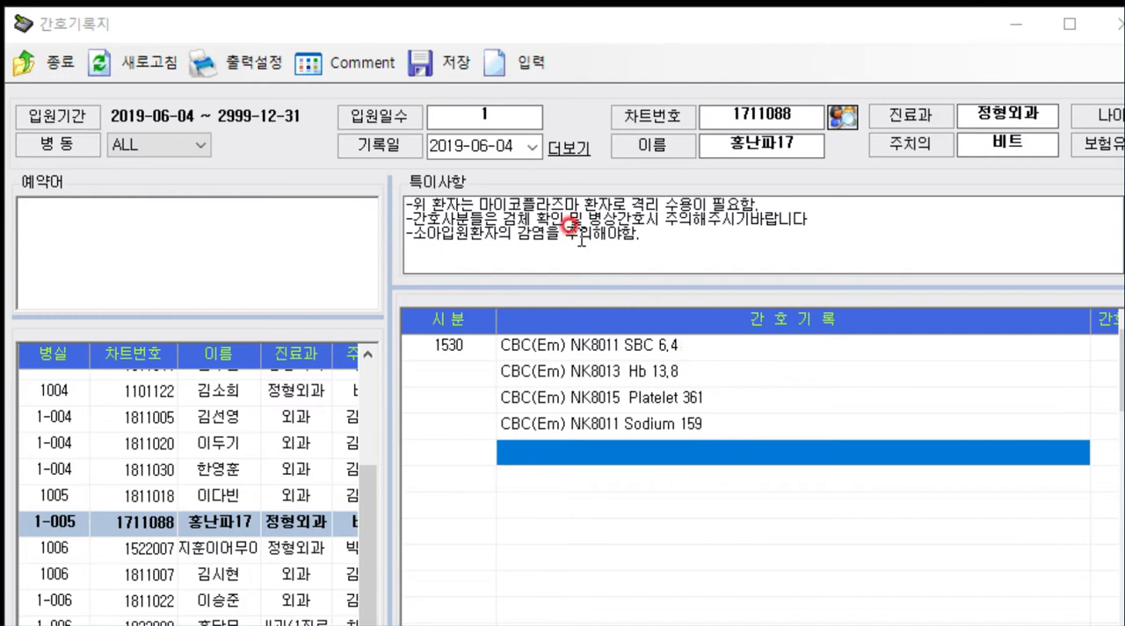
pyautogui.click(436, 63)
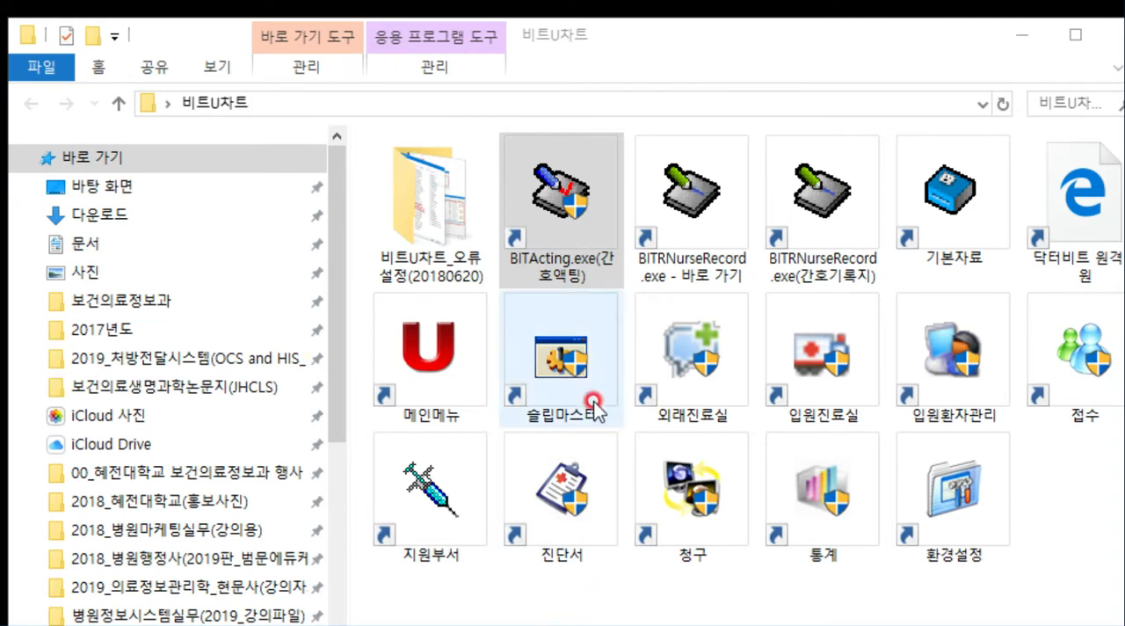
# - Open the nursing acting program (BITActing), mark the orthopedics patient in room 1-005, and display the patient's Treatment Record
pyautogui.doubleClick(573, 199)
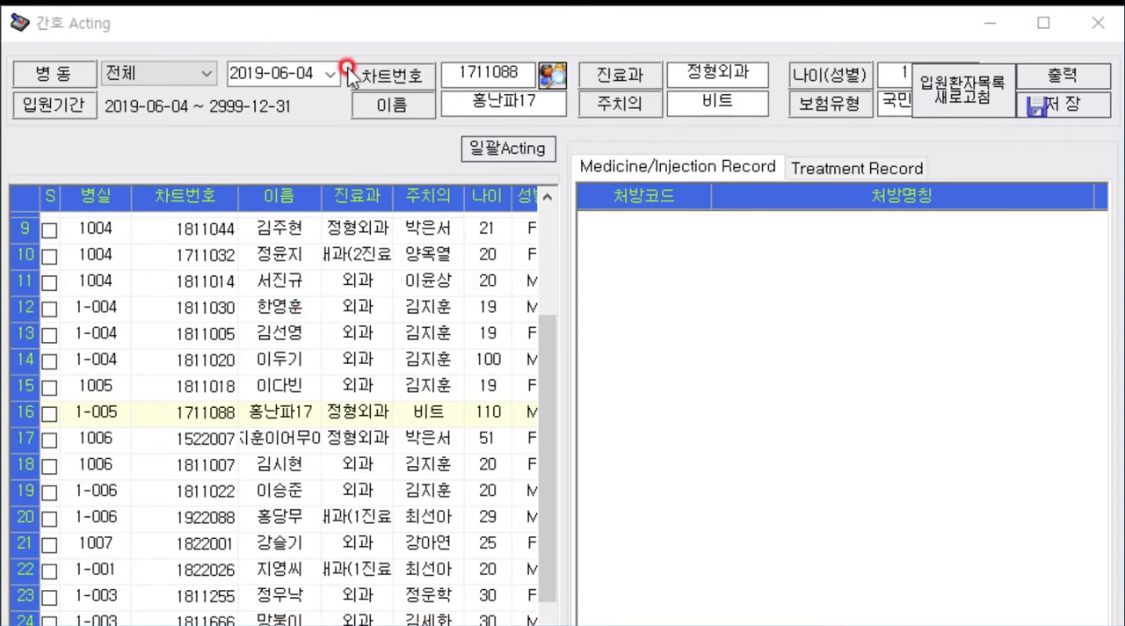
pyautogui.moveTo(366, 19); pyautogui.dragTo(370, 18)
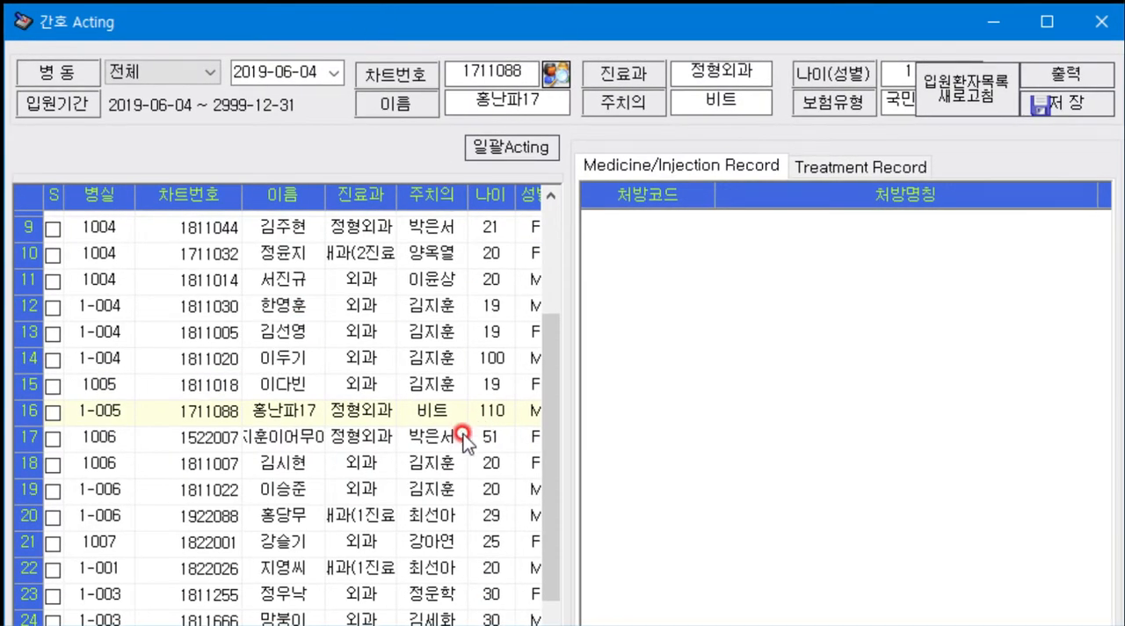
pyautogui.click(53, 411)
pyautogui.click(847, 166)
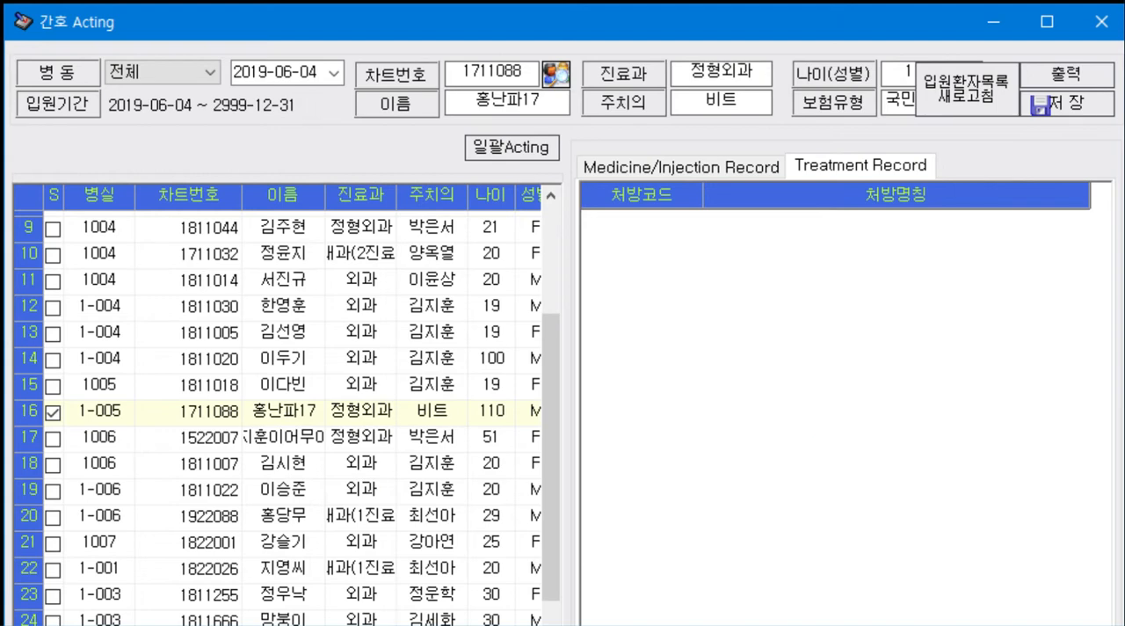
pyautogui.click(709, 28)
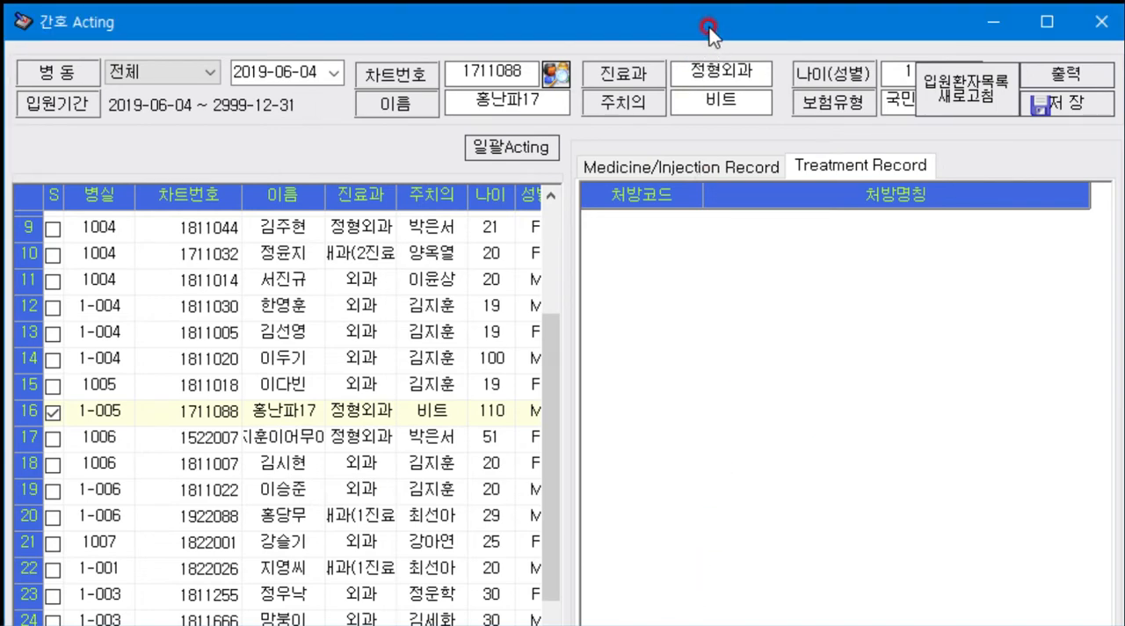